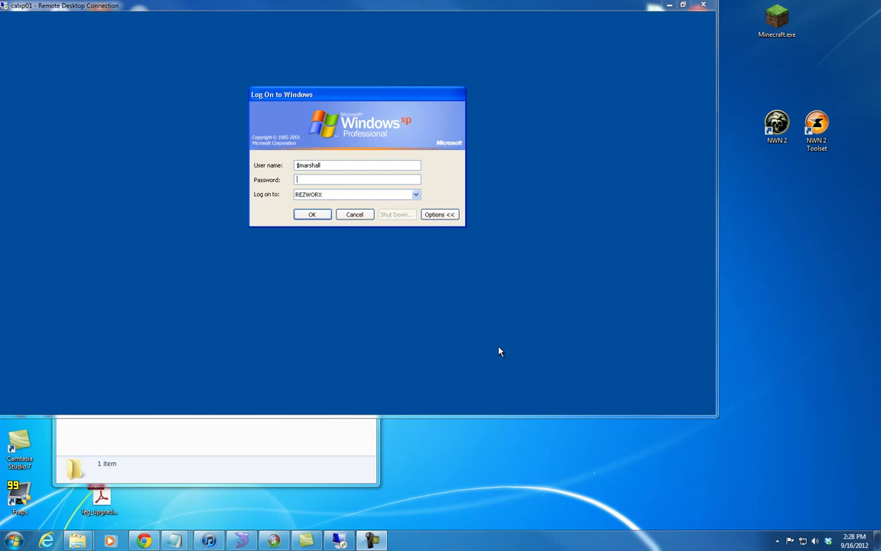
Focus the Windows XP logon dialog in the calxp01 Remote Desktop window.
click(359, 94)
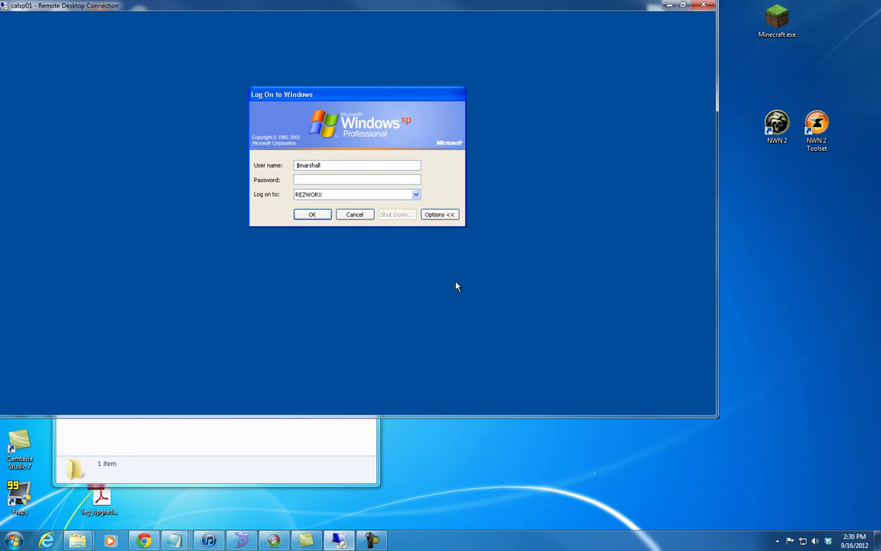
Reconnect to calxp01 from the Start menu jump list, accepting the unverified identity warning.
key(super)
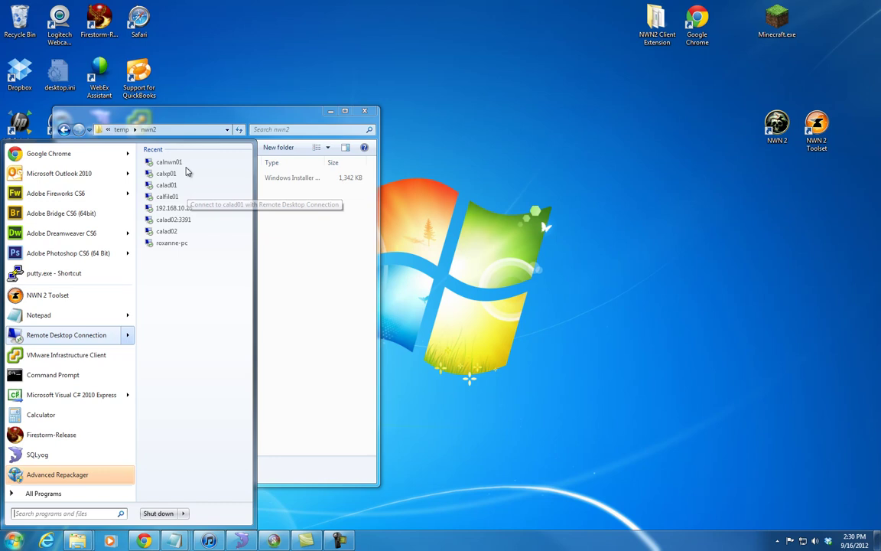
click(181, 178)
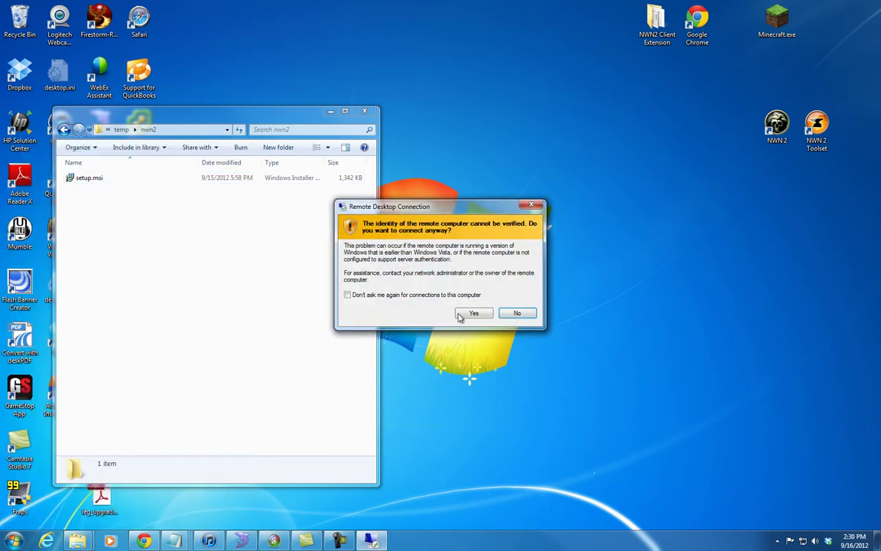
key(Return)
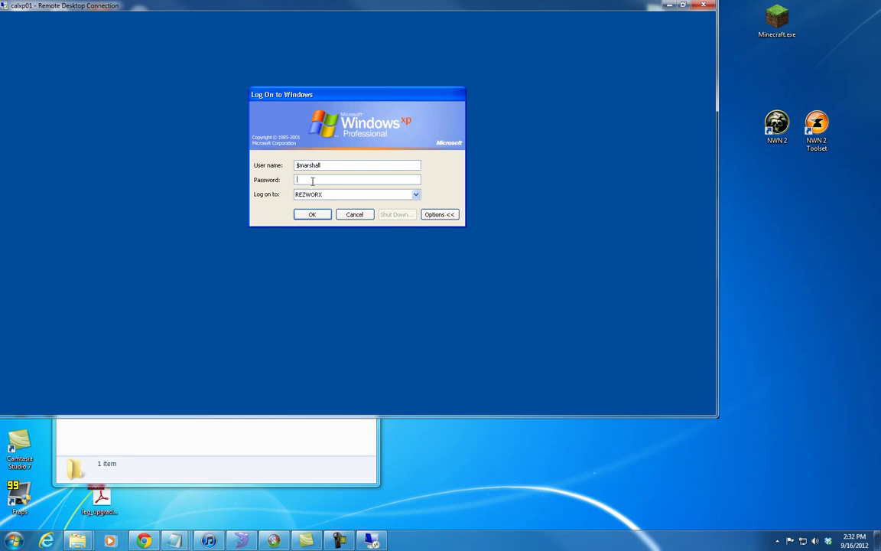
Log on to calxp01 by entering the account password.
text(*******)
key(Return)
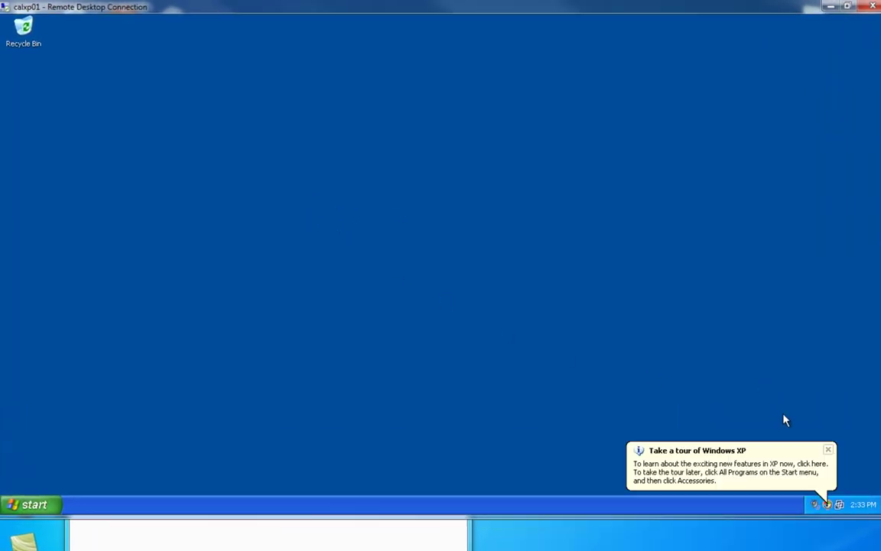
Close the 'Take a tour of Windows XP' balloon in the system tray.
click(828, 450)
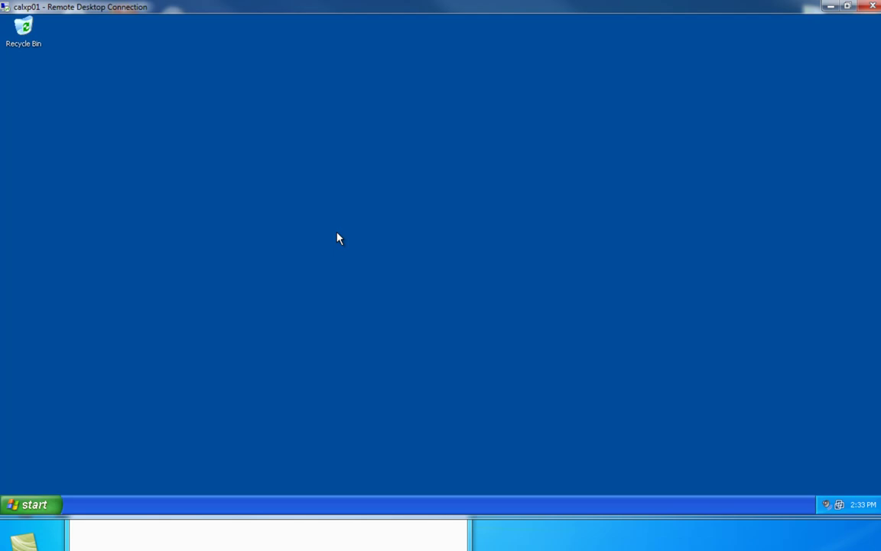
Browse through My Computer to Q:\nwn2_installations and select the directx folder.
click(30, 509)
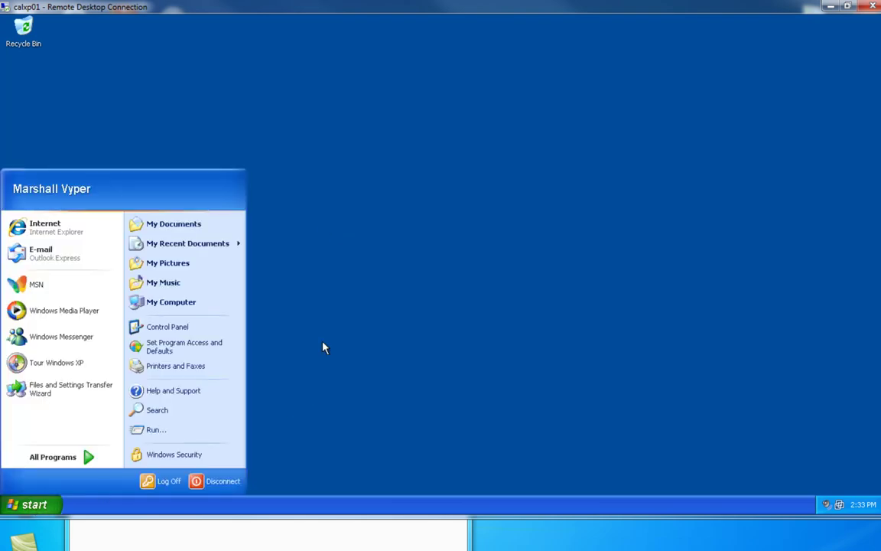
click(175, 308)
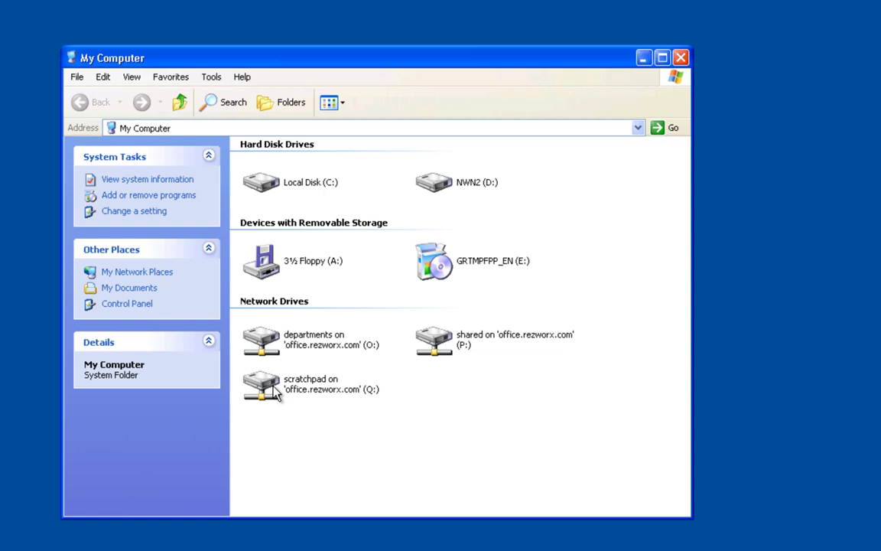
click(263, 377)
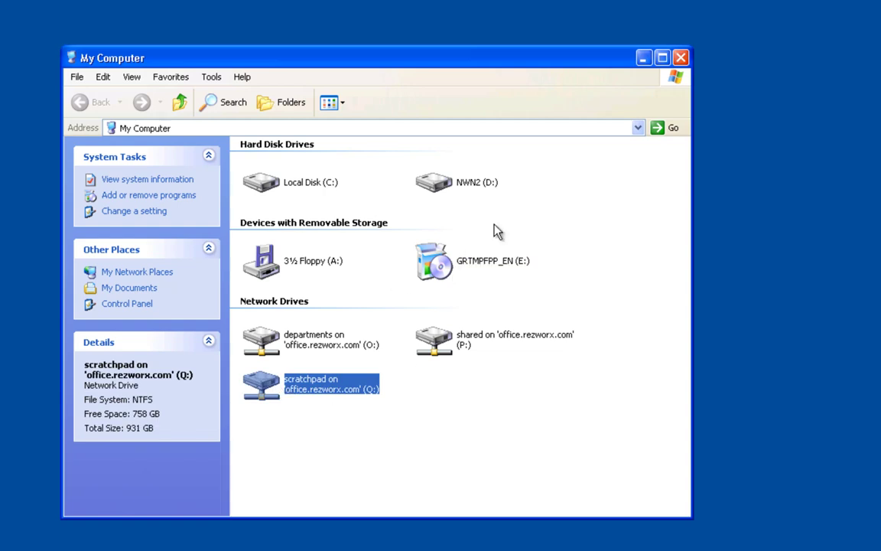
double_click(262, 386)
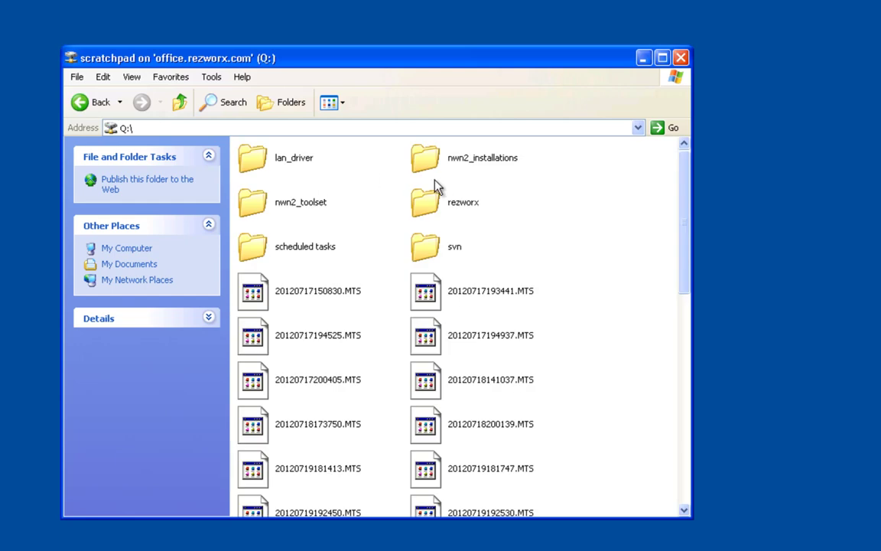
double_click(439, 167)
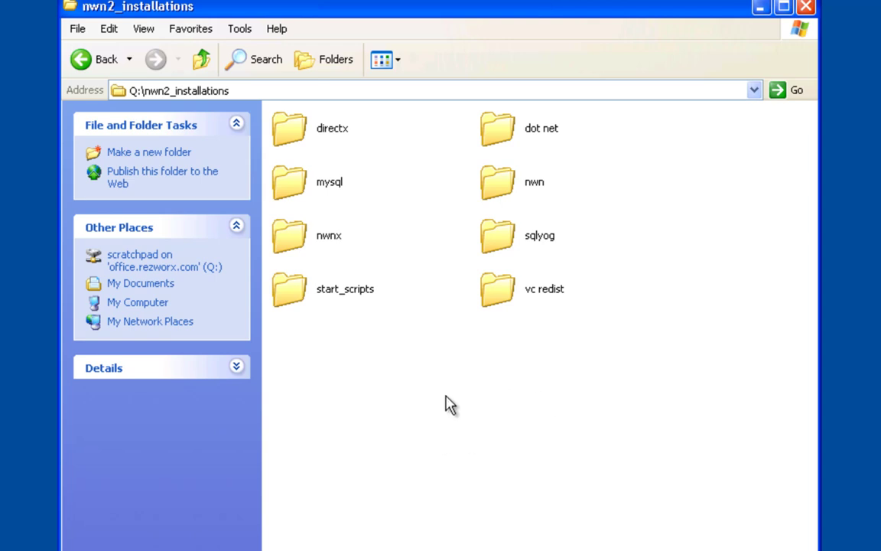
click(284, 130)
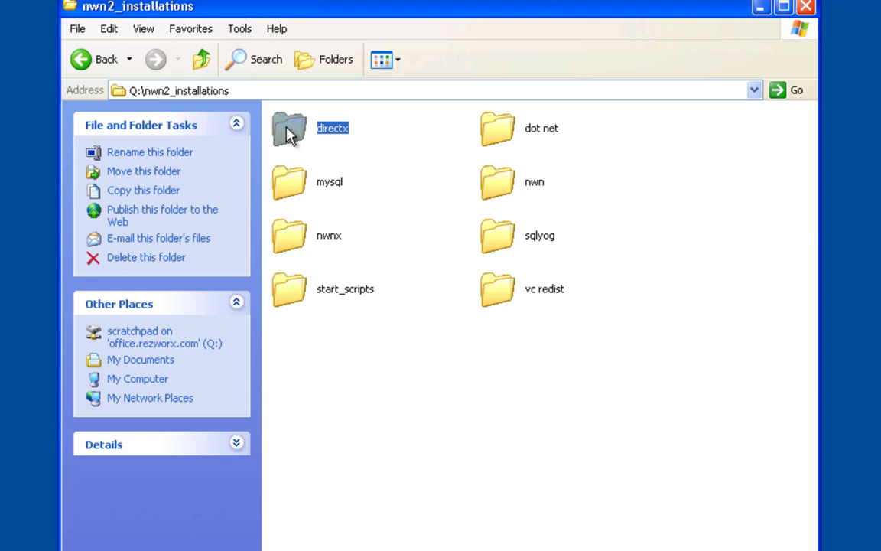
mouse_move(288, 133)
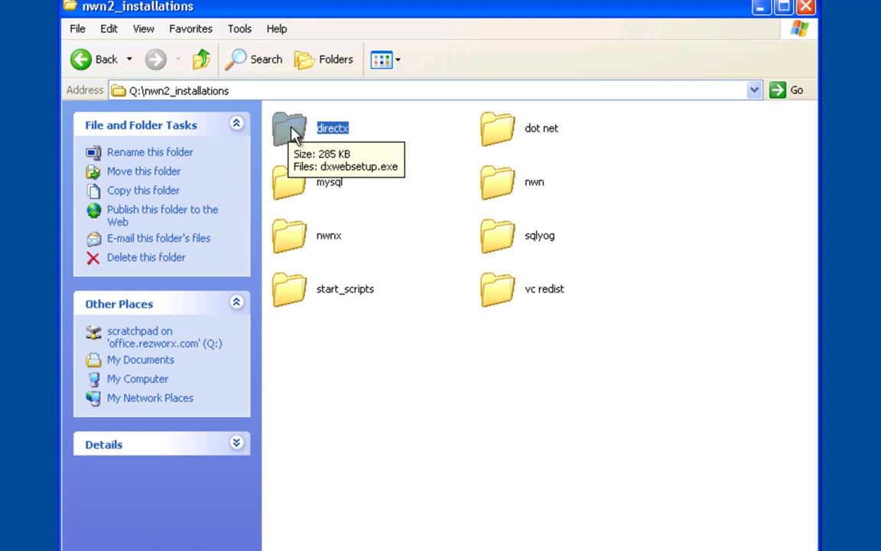
click(502, 137)
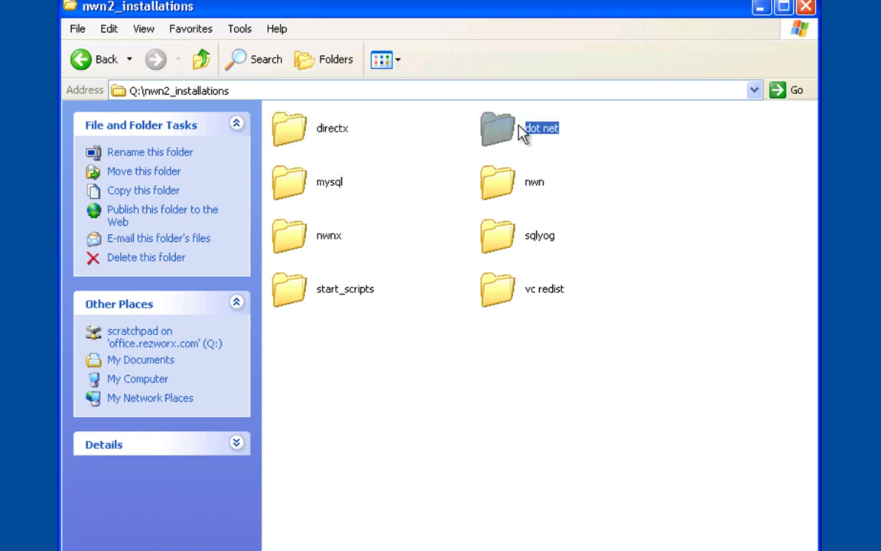
mouse_move(503, 137)
click(298, 186)
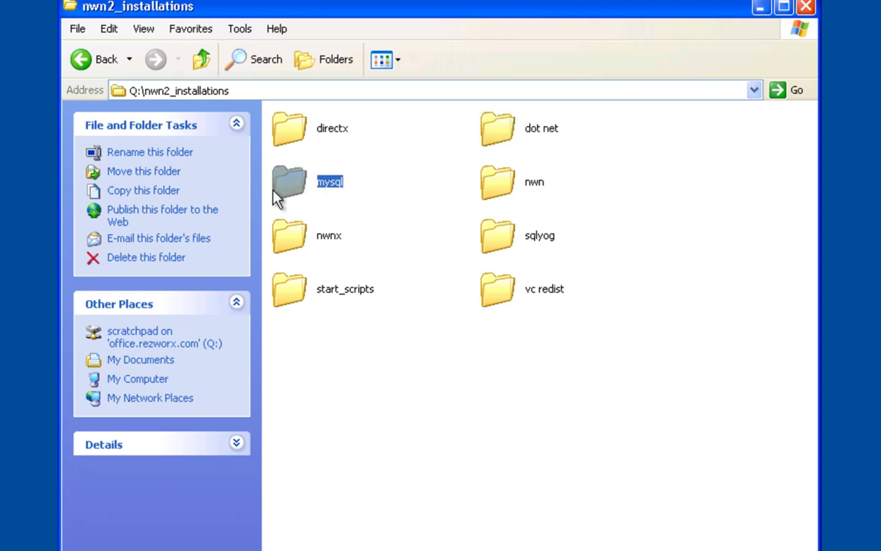
mouse_move(296, 193)
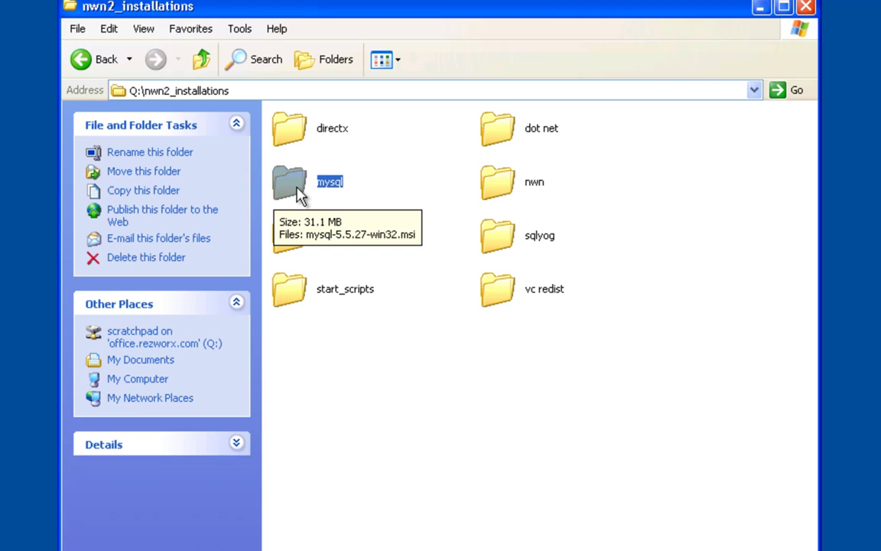
double_click(299, 191)
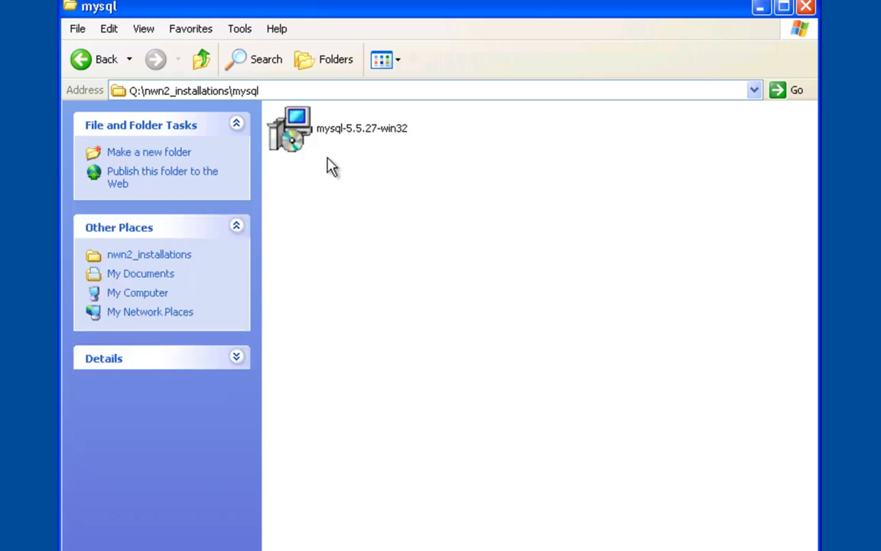
click(109, 61)
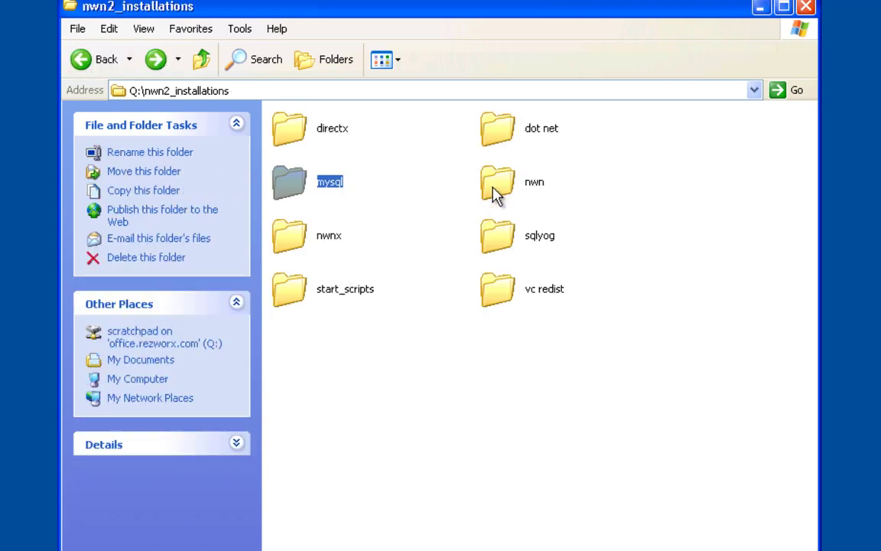
click(496, 193)
mouse_move(499, 191)
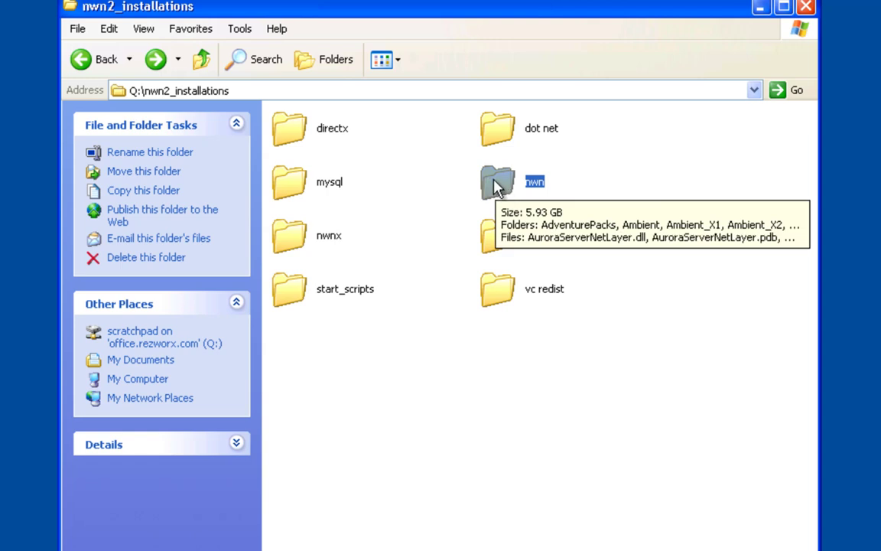
double_click(498, 186)
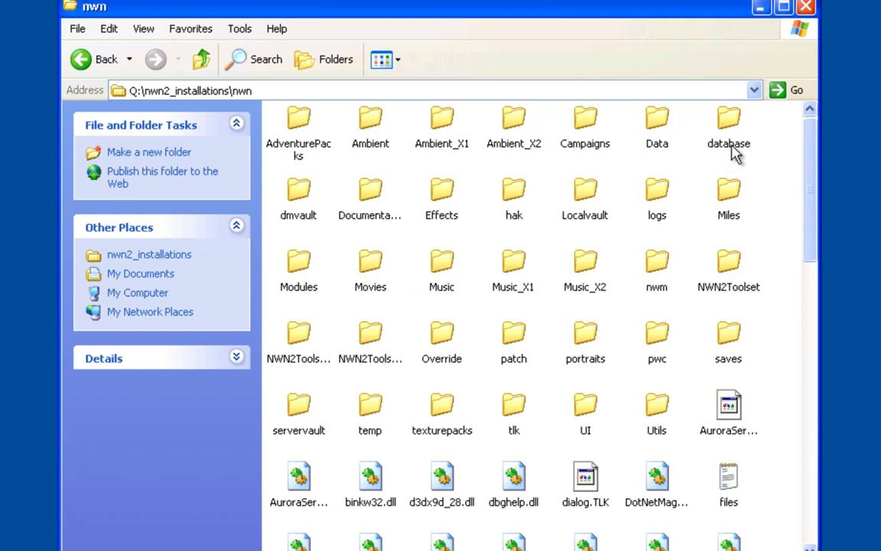
click(656, 129)
double_click(656, 128)
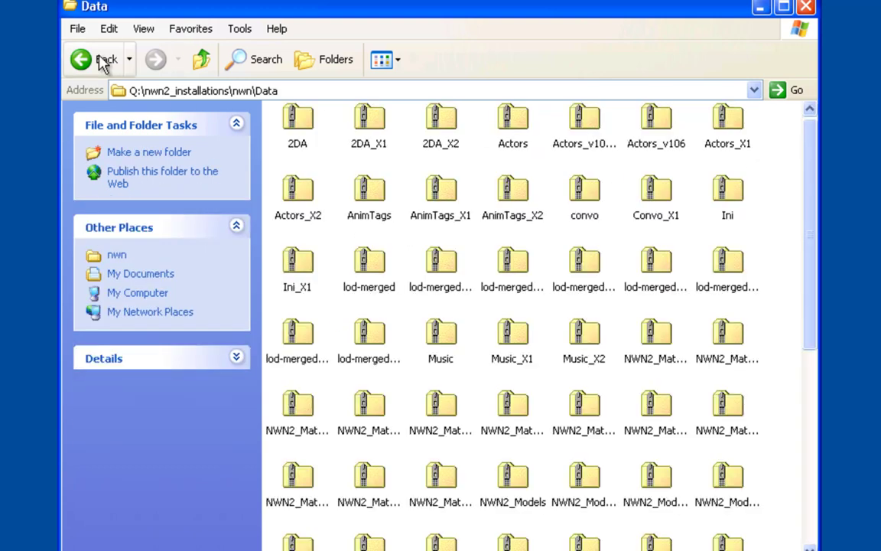
click(101, 59)
click(815, 299)
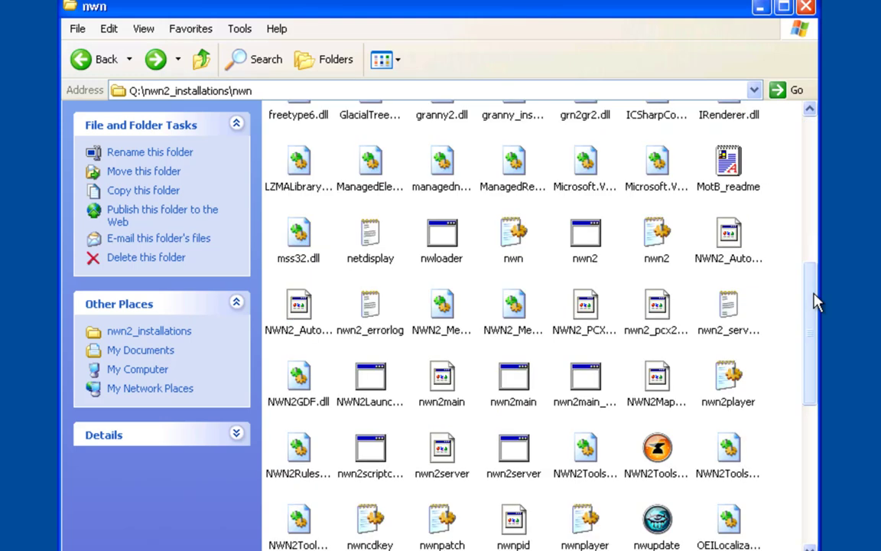
scroll(818, 320, down, 1)
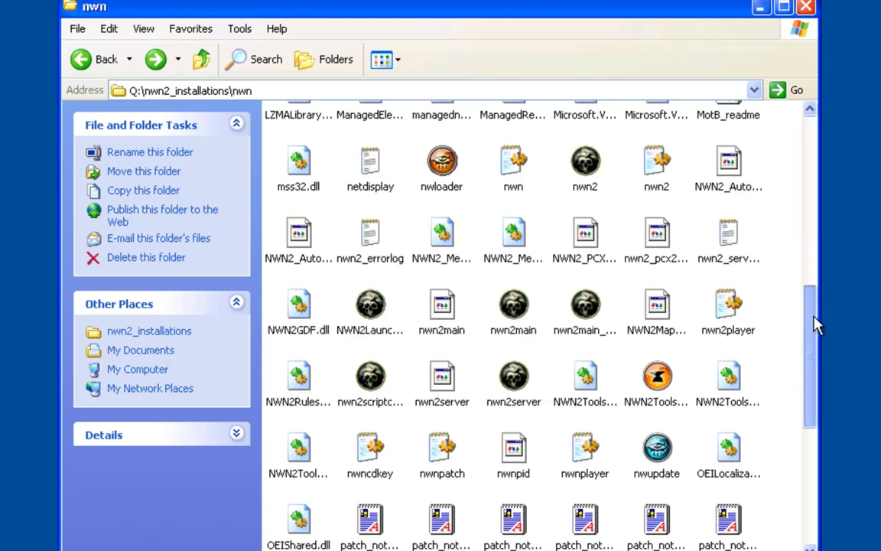
click(514, 375)
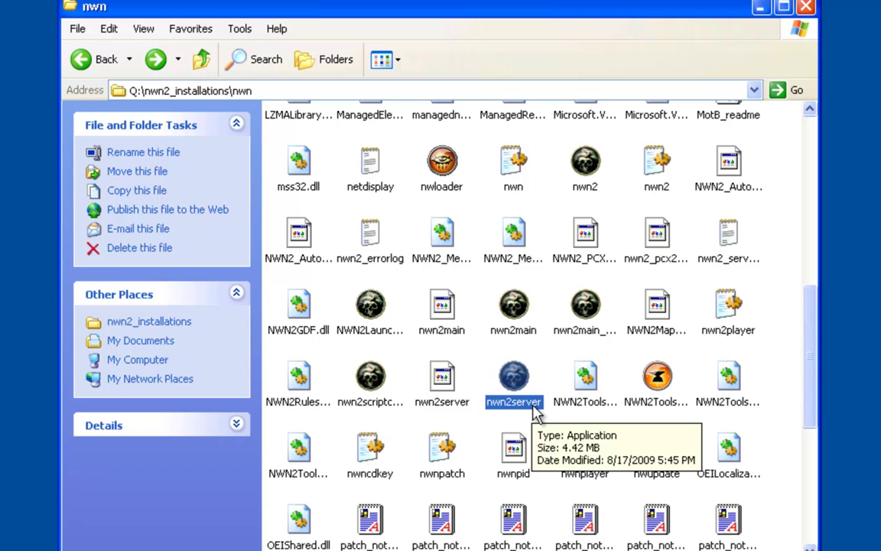
click(811, 457)
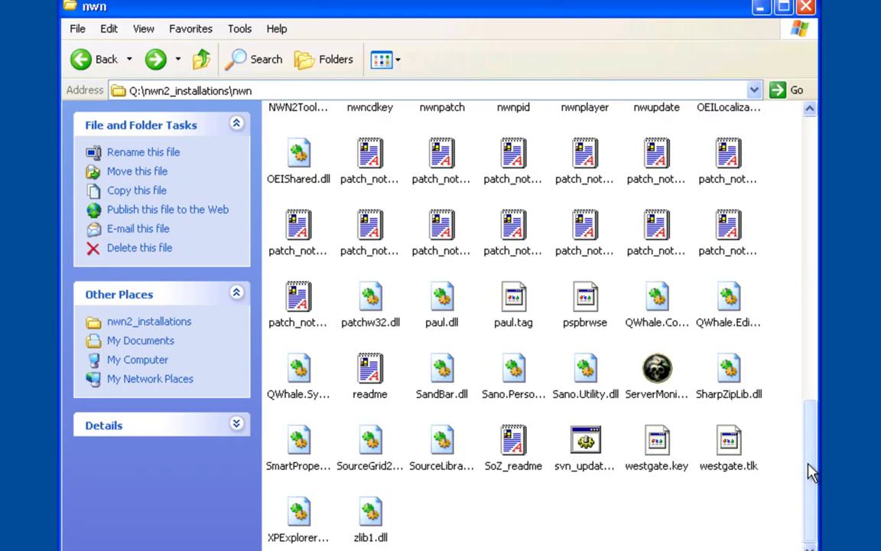
drag(813, 472, 810, 153)
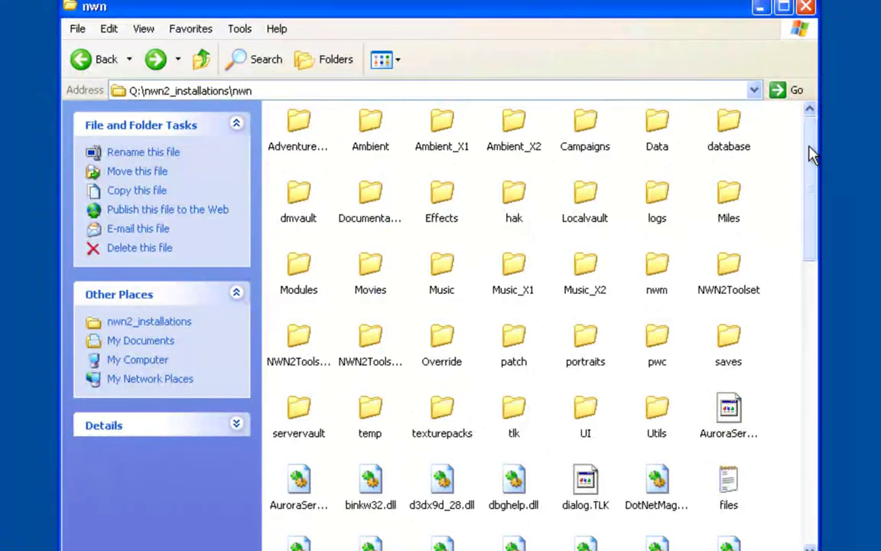
click(83, 61)
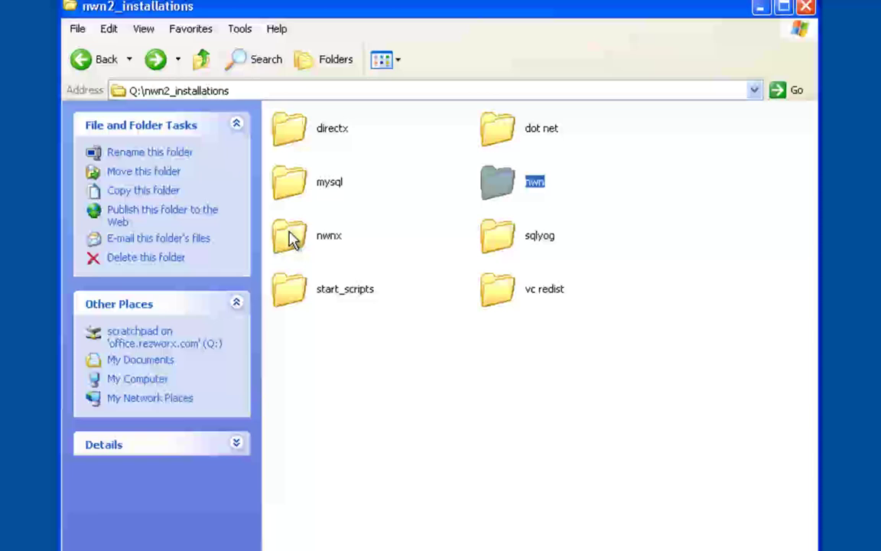
Look inside the nwnx folder, finding only mymodule, then go back to nwn2_installations.
click(292, 239)
double_click(298, 243)
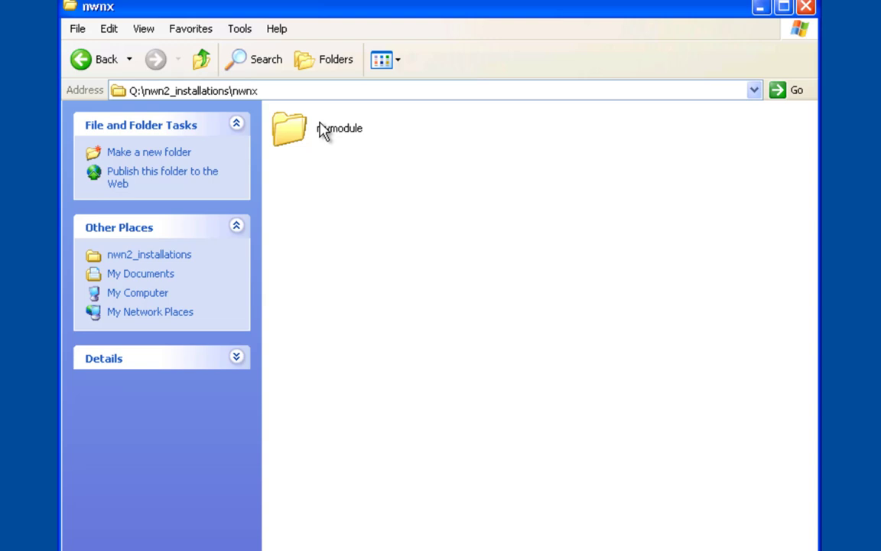
click(86, 65)
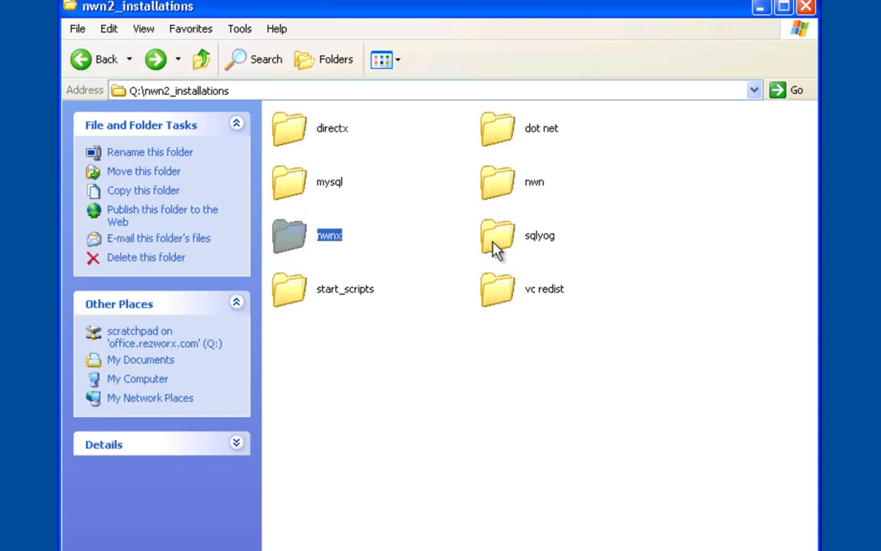
double_click(499, 239)
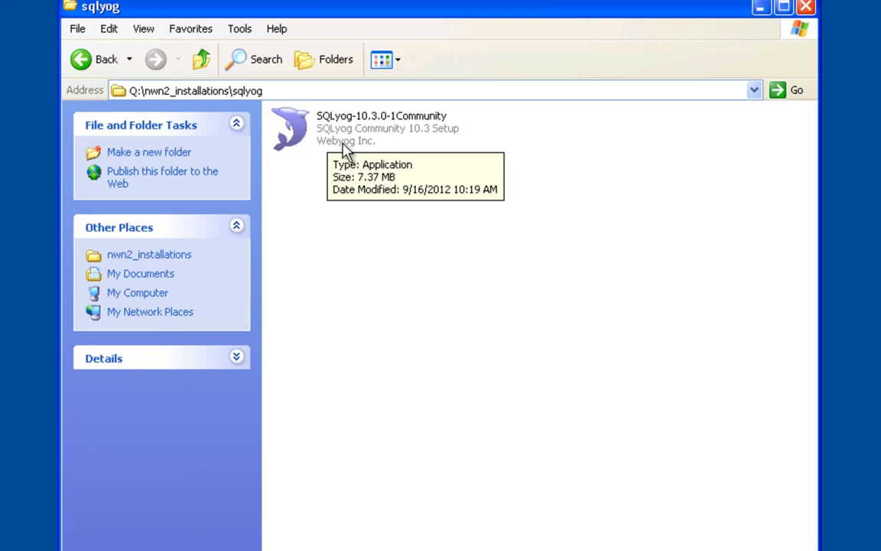
click(85, 63)
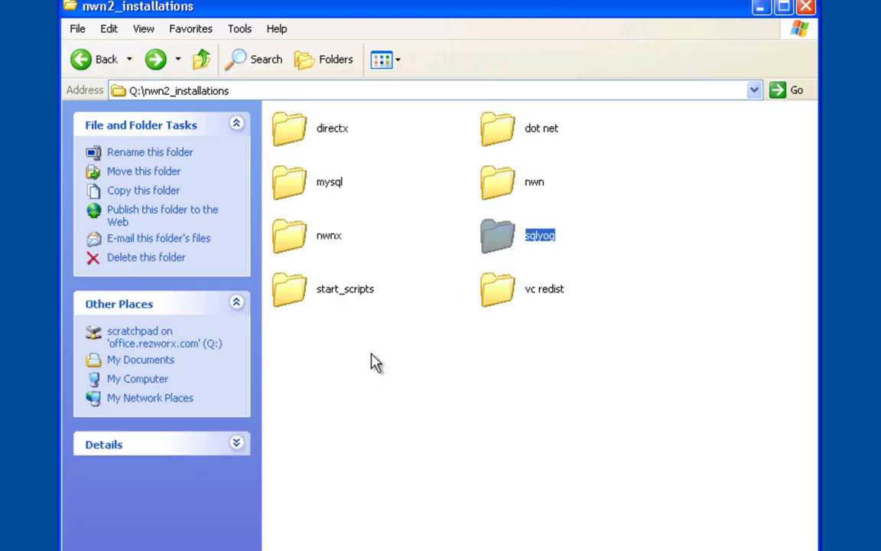
double_click(289, 294)
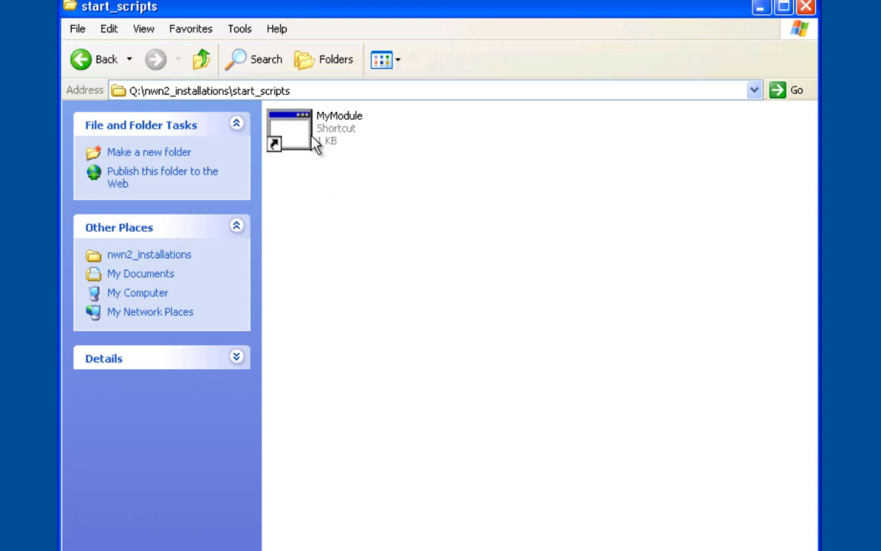
click(282, 126)
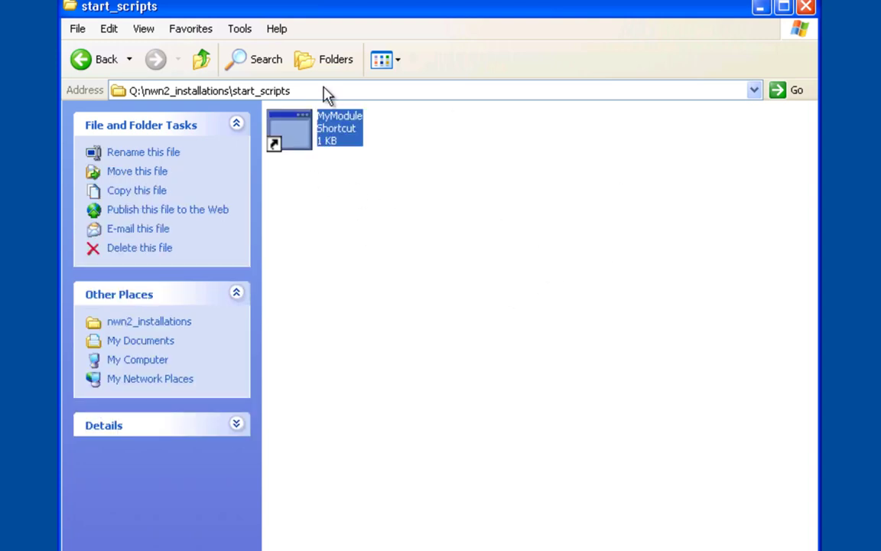
click(91, 67)
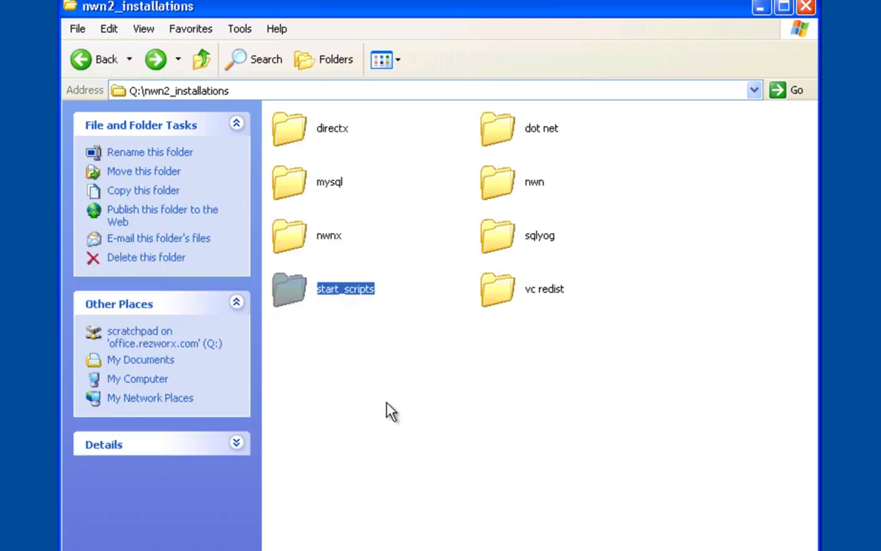
click(385, 411)
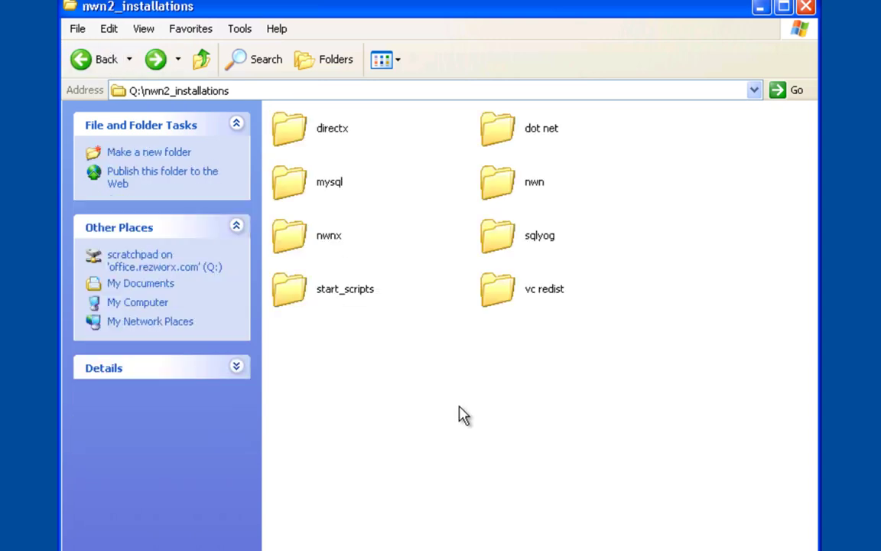
double_click(497, 300)
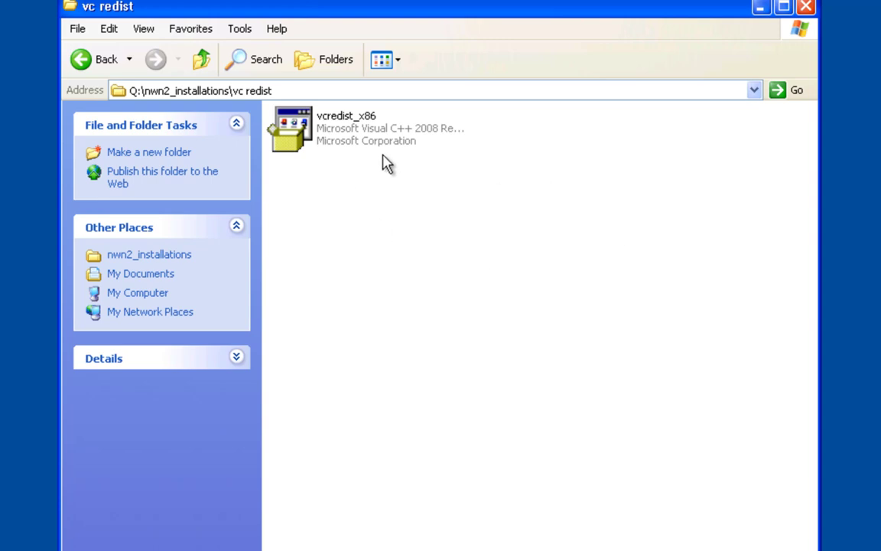
click(358, 145)
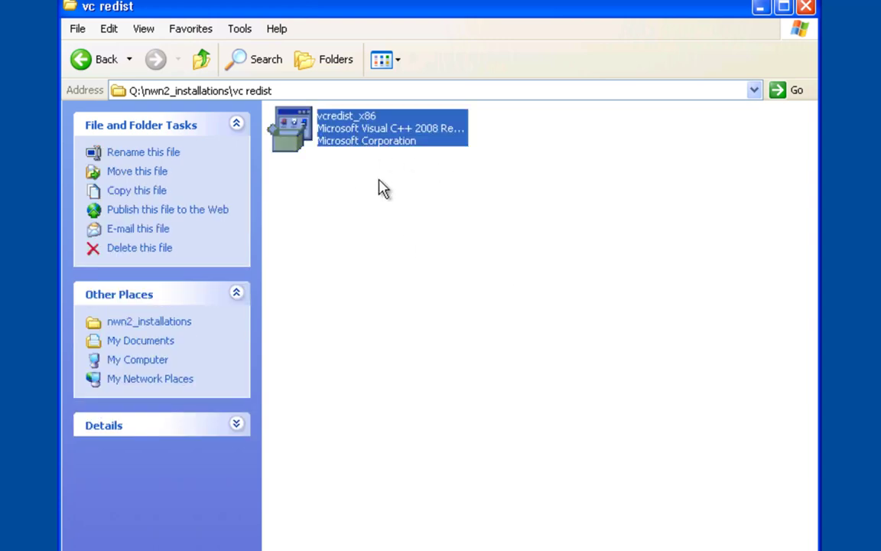
click(380, 187)
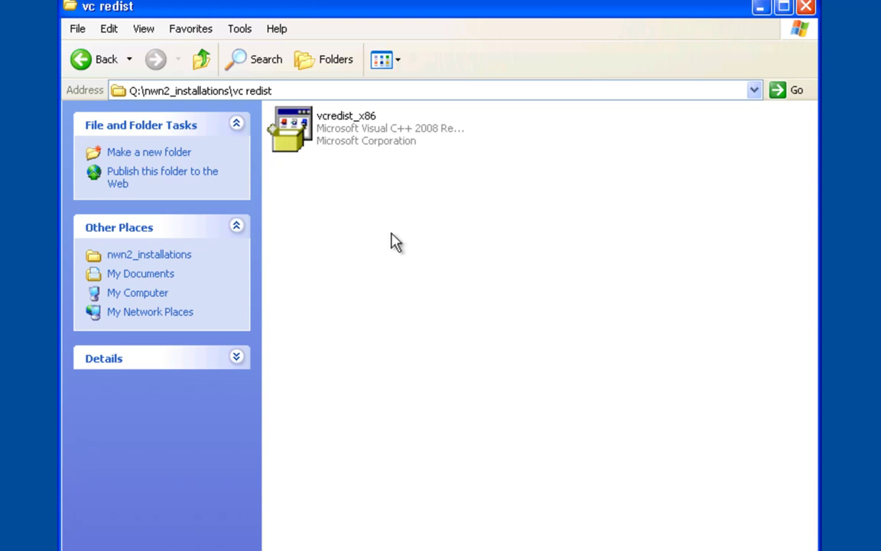
click(202, 63)
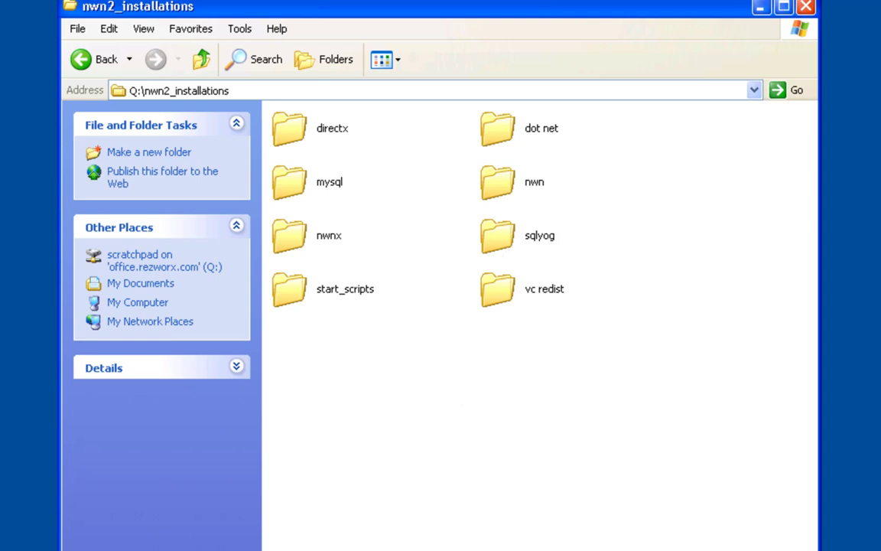
Open My Computer from the Start menu in a second Explorer window.
key(super)
click(66, 358)
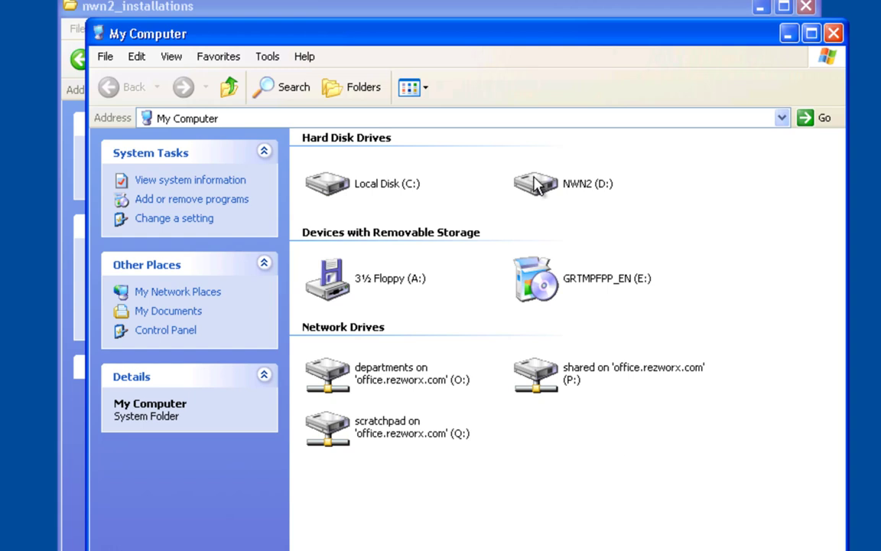
Open the NWN2 (D:) drive from My Computer.
mouse_move(537, 186)
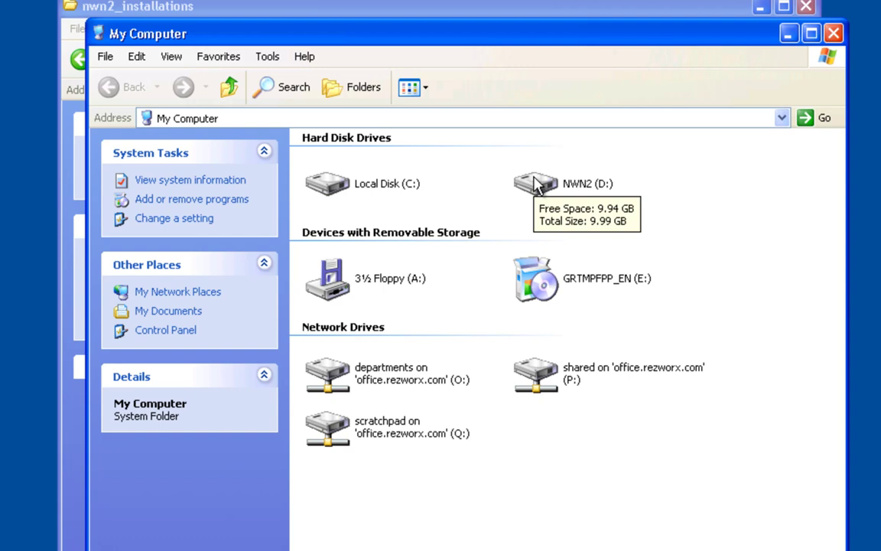
click(543, 189)
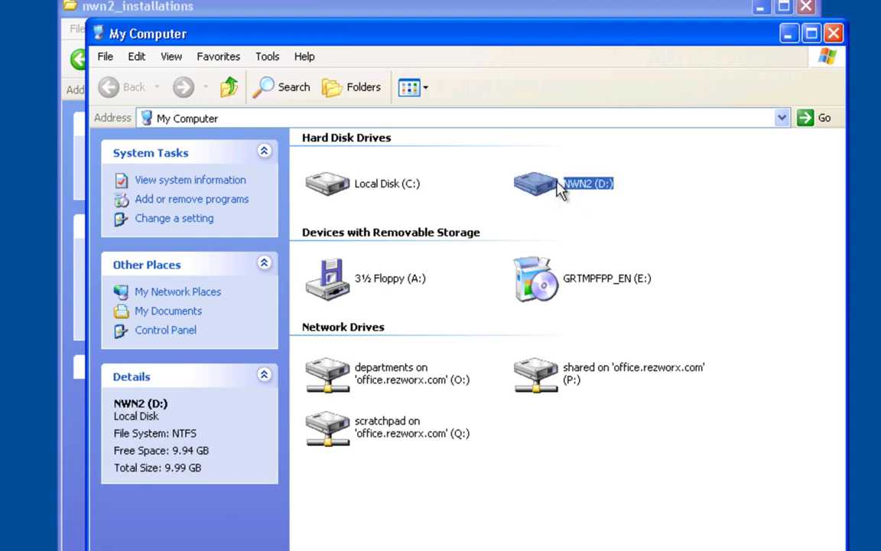
double_click(539, 186)
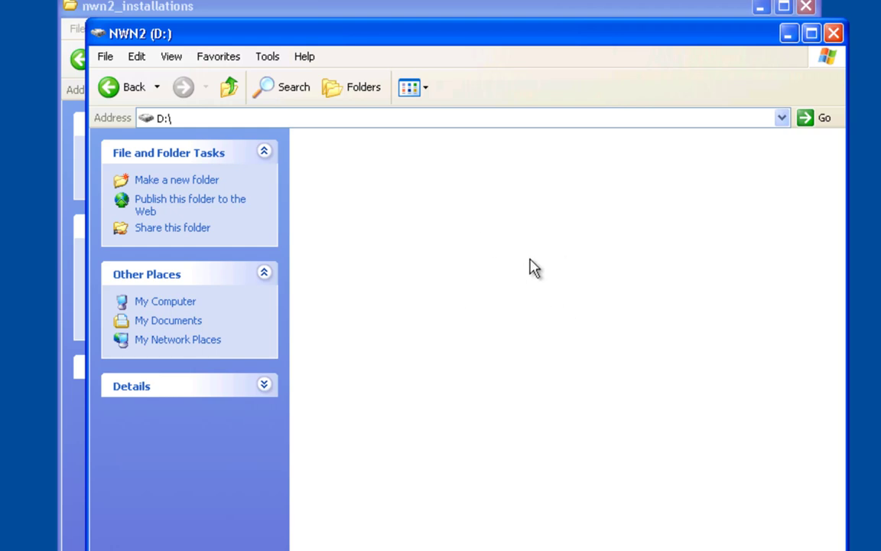
Arrange the D: and nwn2_installations windows side by side, with folders in two columns.
drag(350, 35, 180, 46)
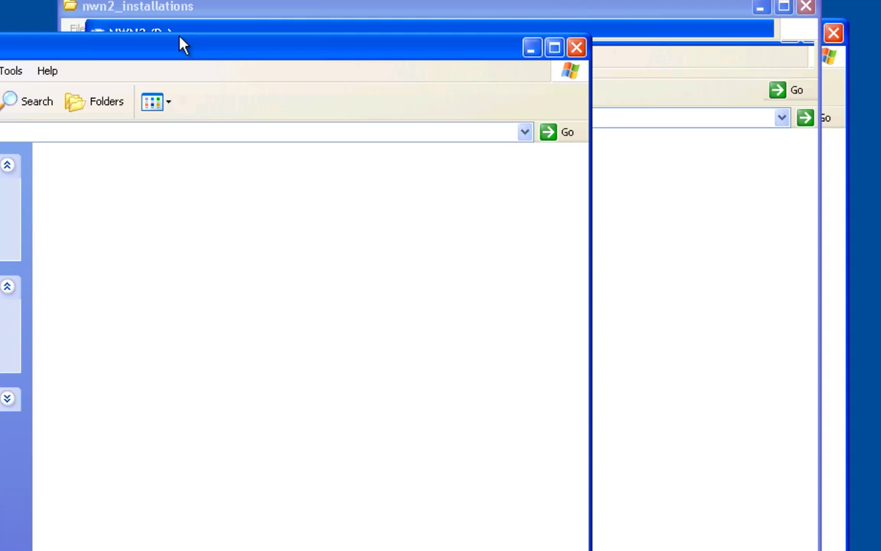
drag(292, 13, 564, 74)
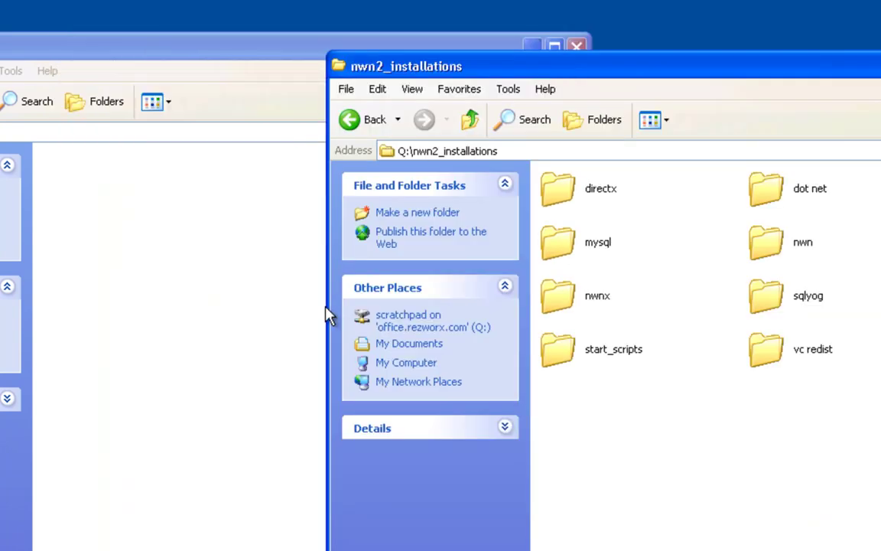
drag(328, 309, 503, 310)
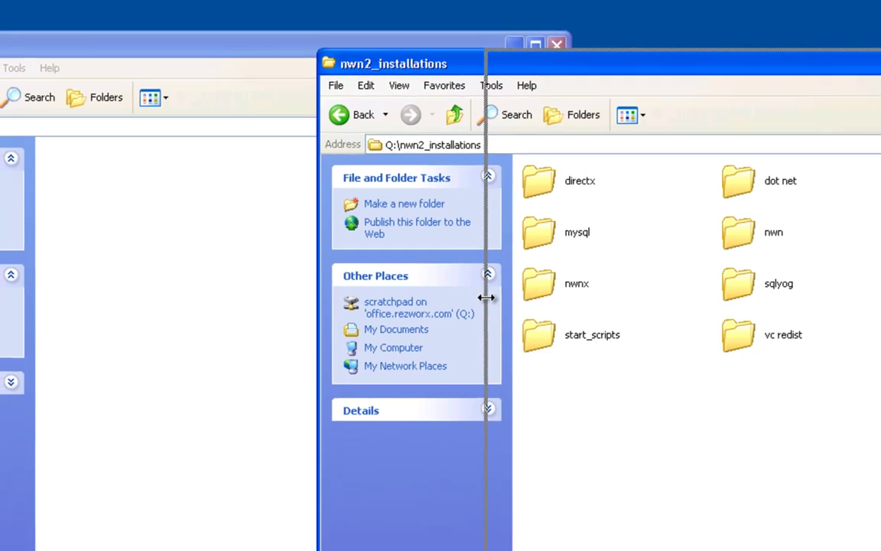
click(368, 99)
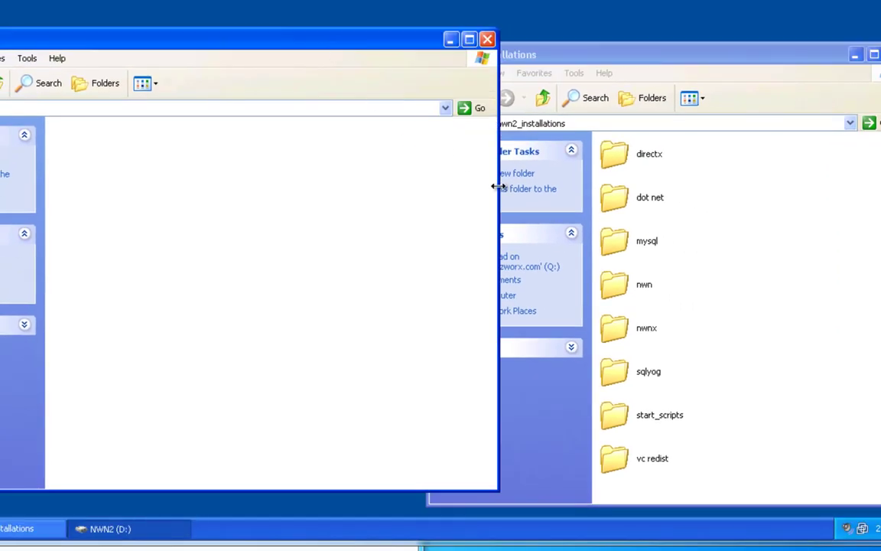
drag(497, 186, 376, 185)
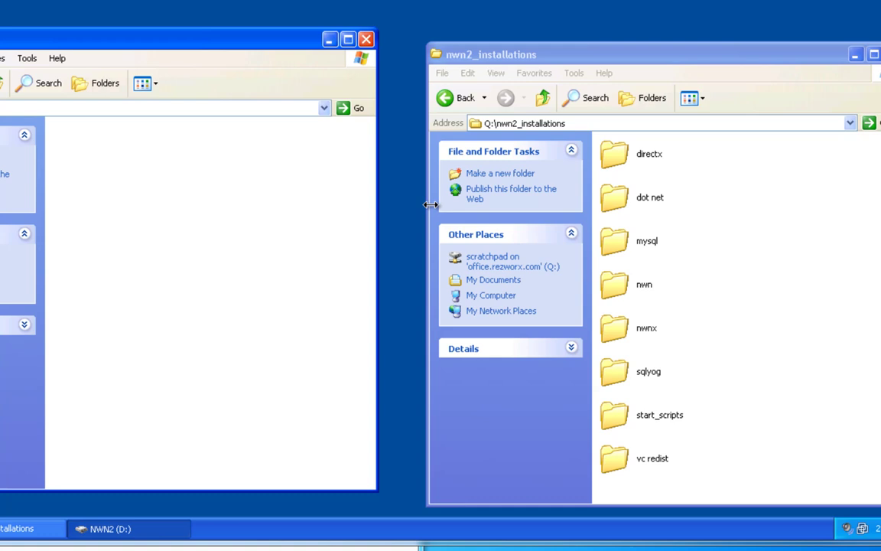
click(431, 204)
drag(427, 206, 380, 200)
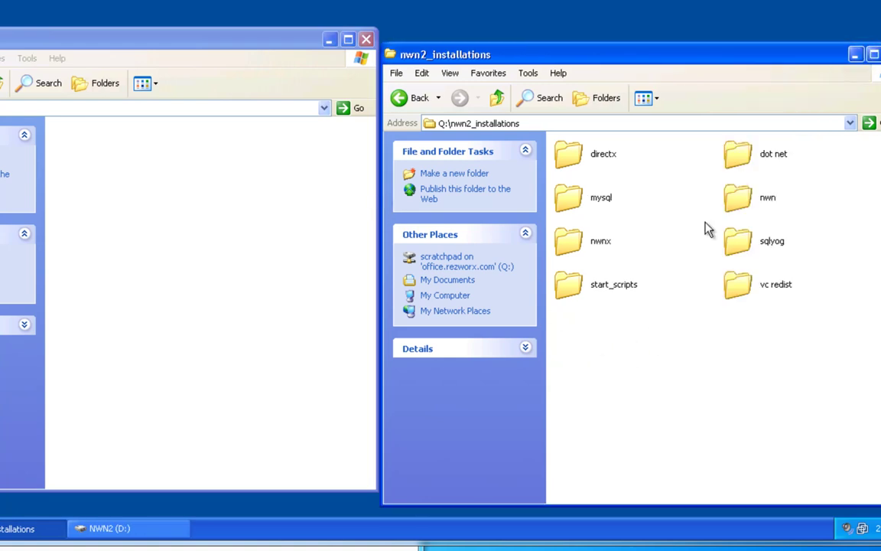
Copy the nwn, nwnx and start_scripts folders onto NWN2 (D:), confirming the security warning.
click(733, 202)
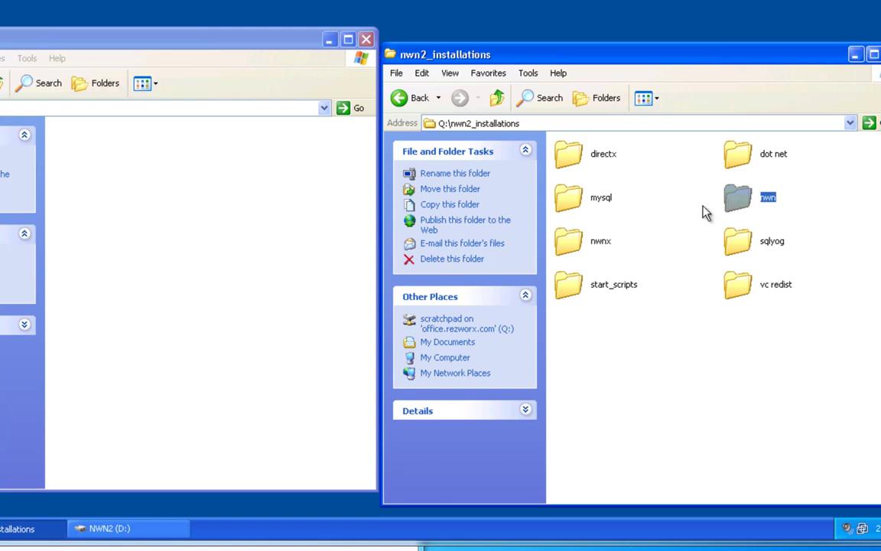
ctrl+click(572, 247)
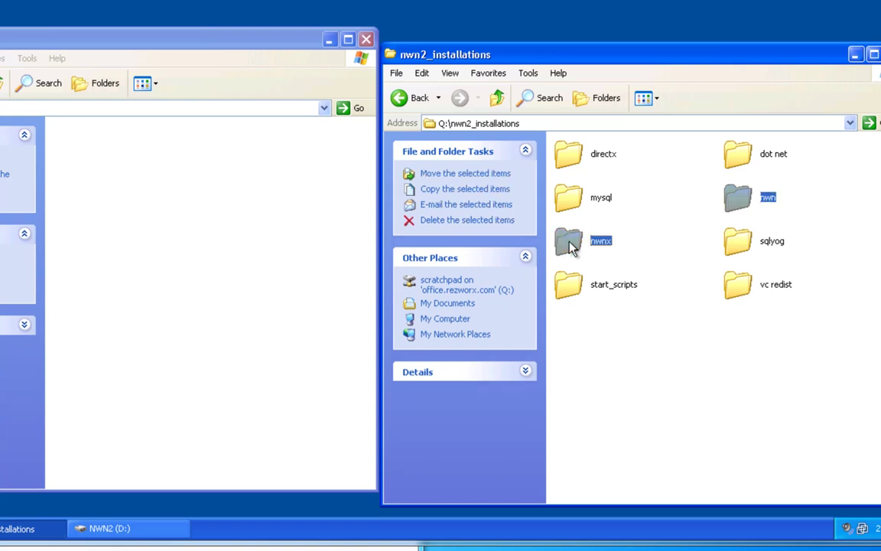
ctrl+click(570, 289)
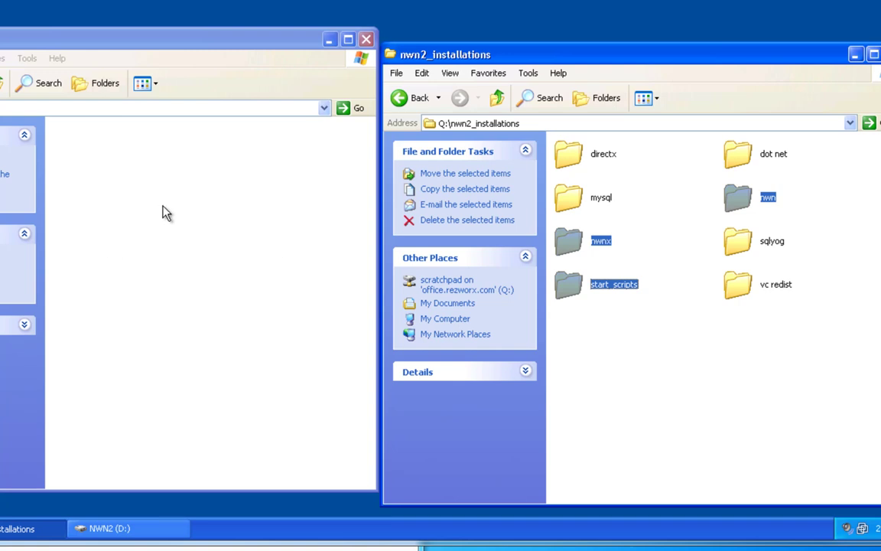
drag(734, 203, 215, 227)
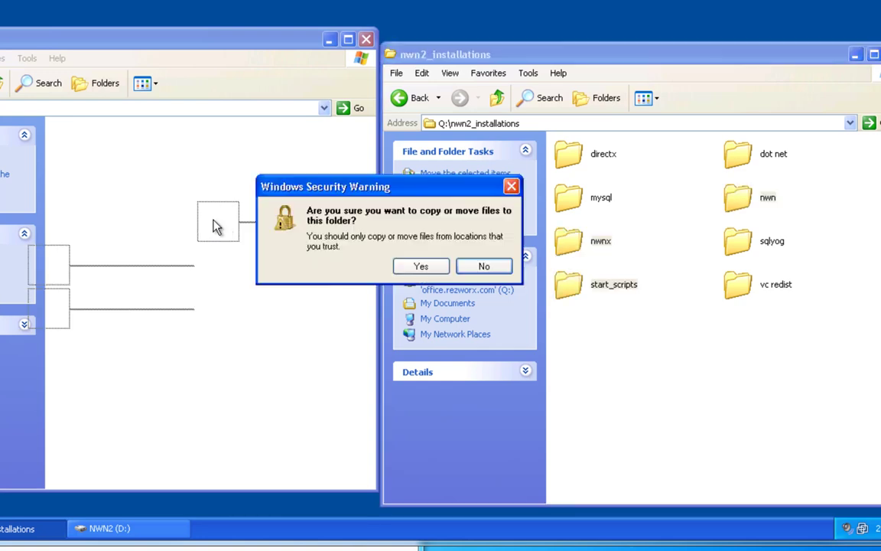
click(414, 265)
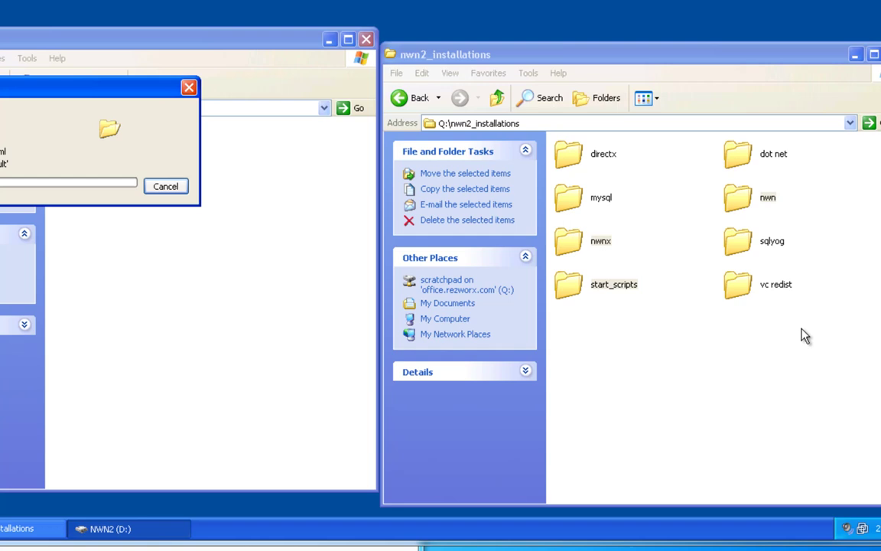
click(703, 387)
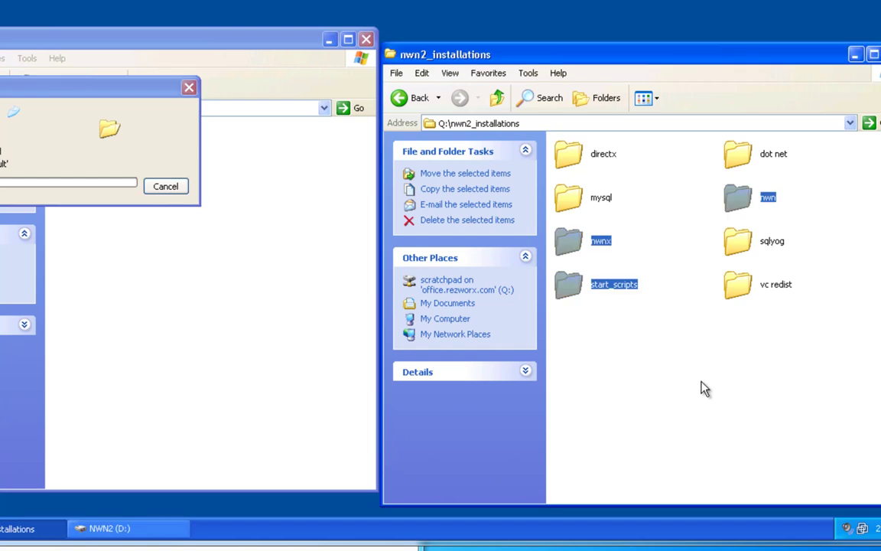
Run vcredist_x86 from the vc redist folder, accepting the license terms, and finish setup.
double_click(739, 291)
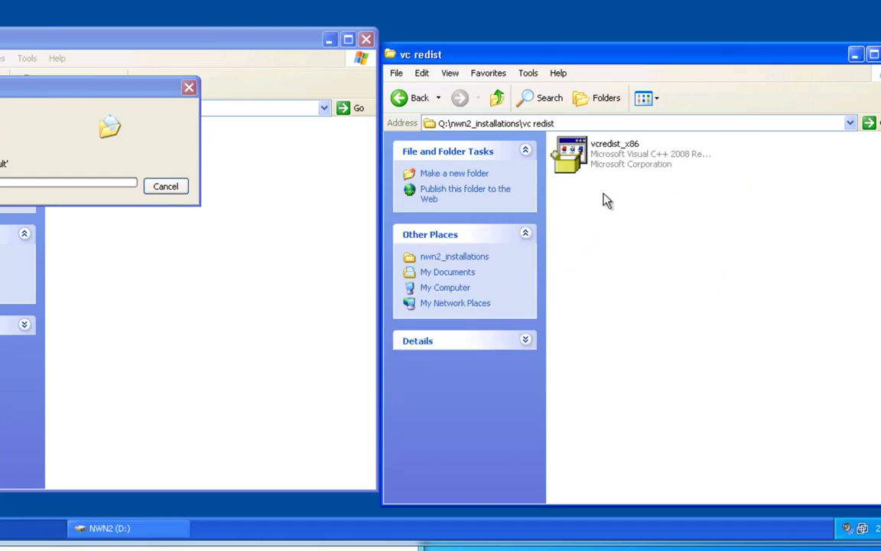
click(589, 161)
double_click(589, 161)
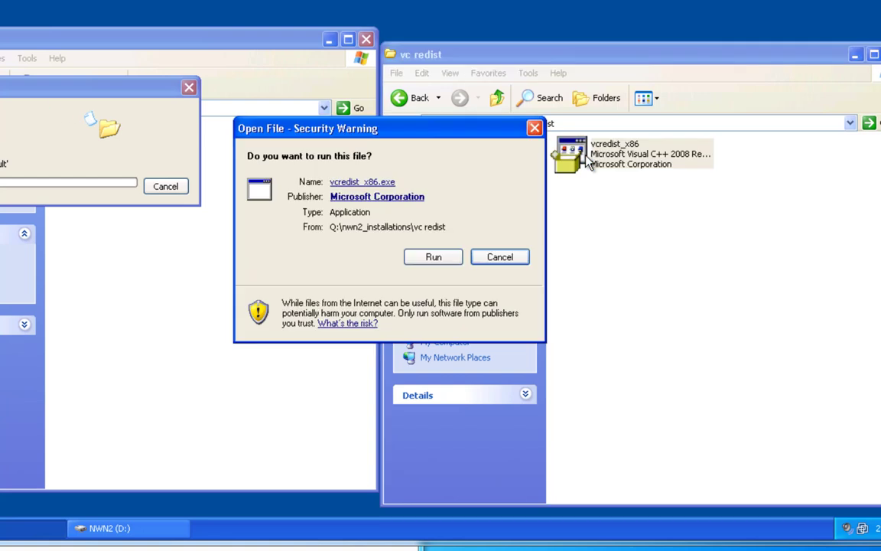
click(436, 261)
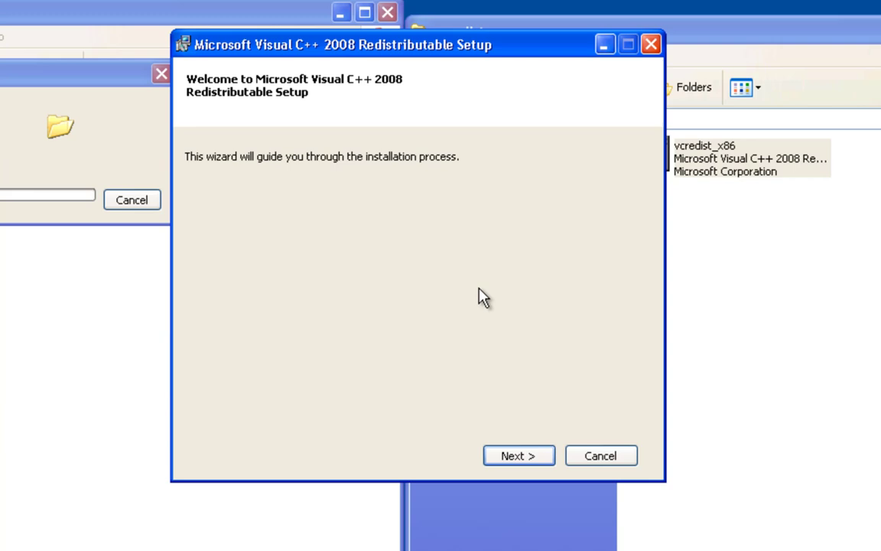
click(556, 510)
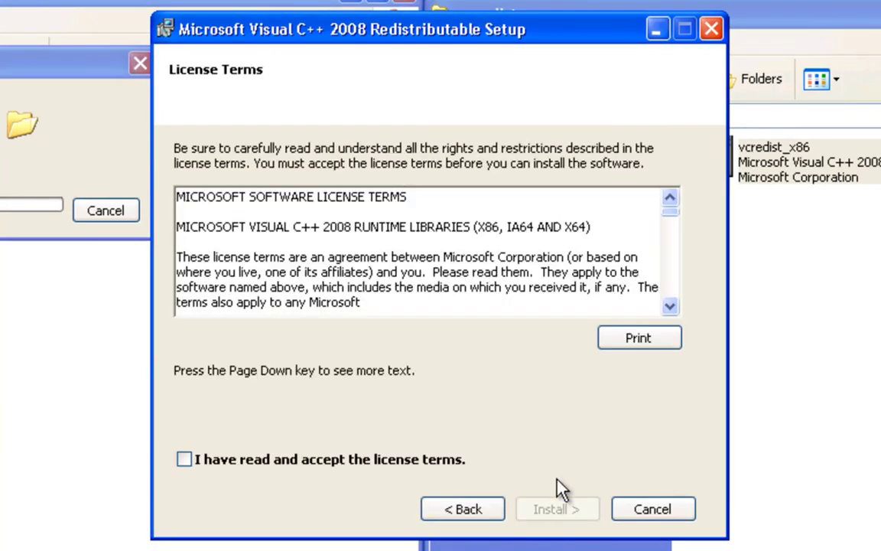
click(208, 460)
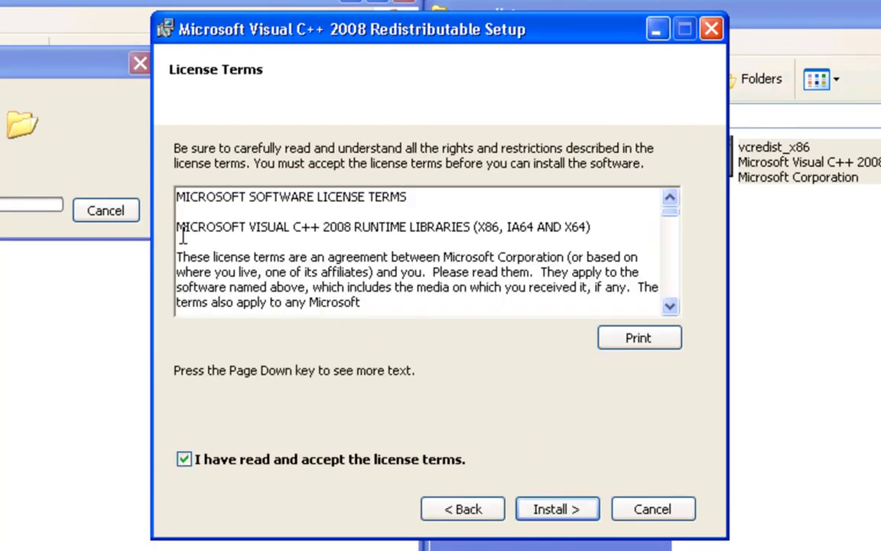
click(554, 514)
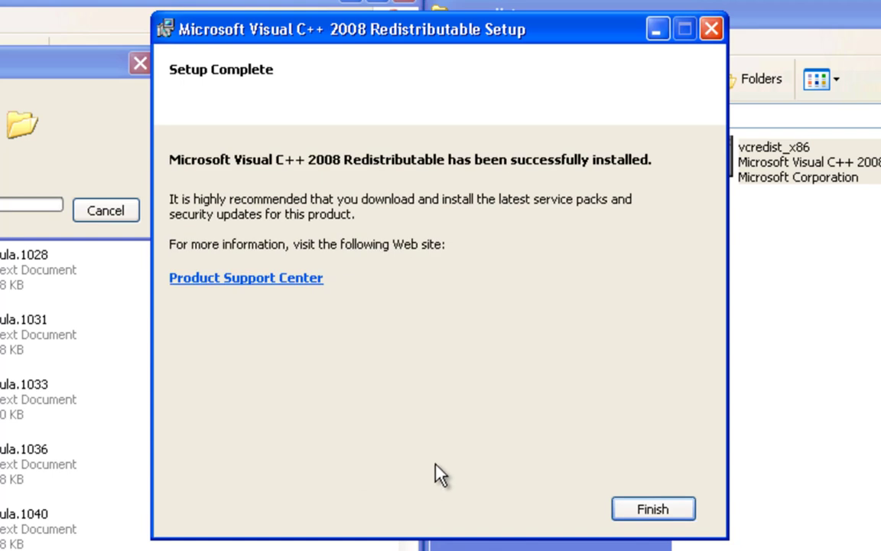
click(627, 510)
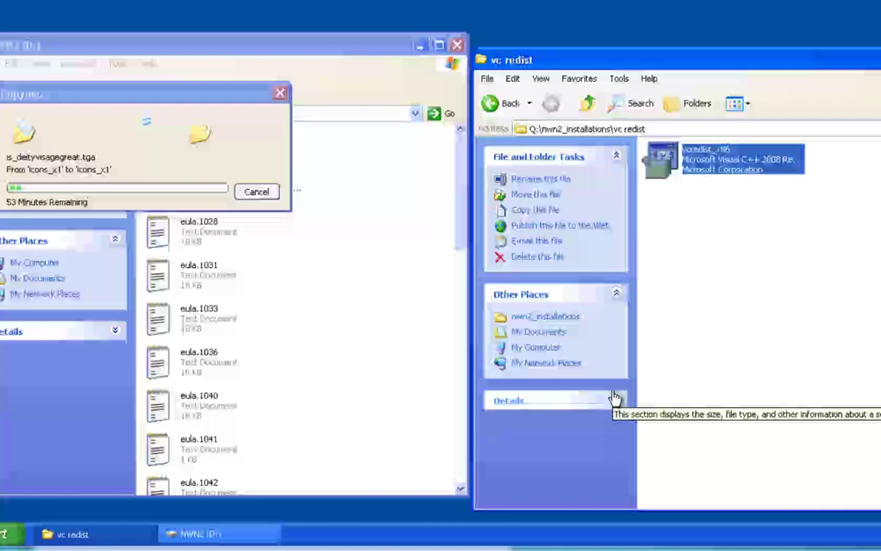
Check the copy progress in the NWN2 (D:) window, then return to the vc redist window.
click(463, 199)
scroll(463, 199, down, 1)
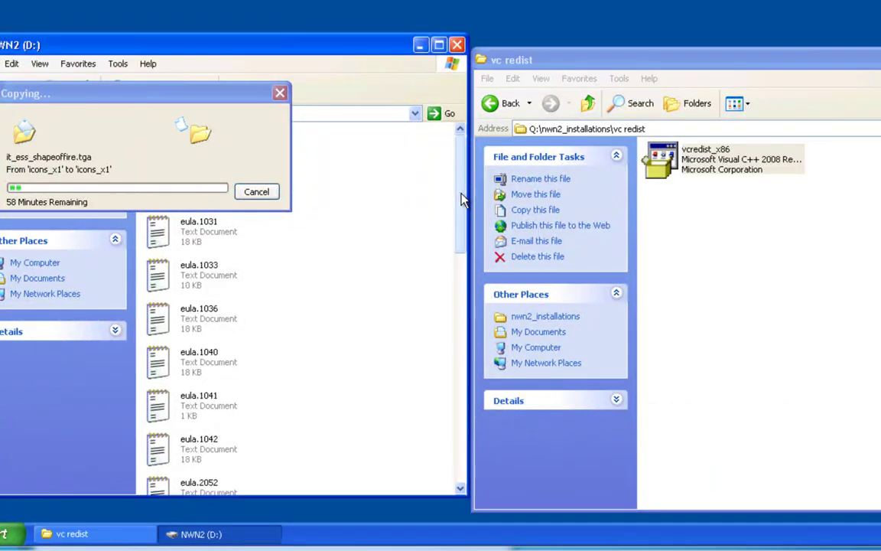
click(727, 197)
Run dxwebsetup from the directx folder in nwn2_installations, allowing it past the security warning.
click(591, 104)
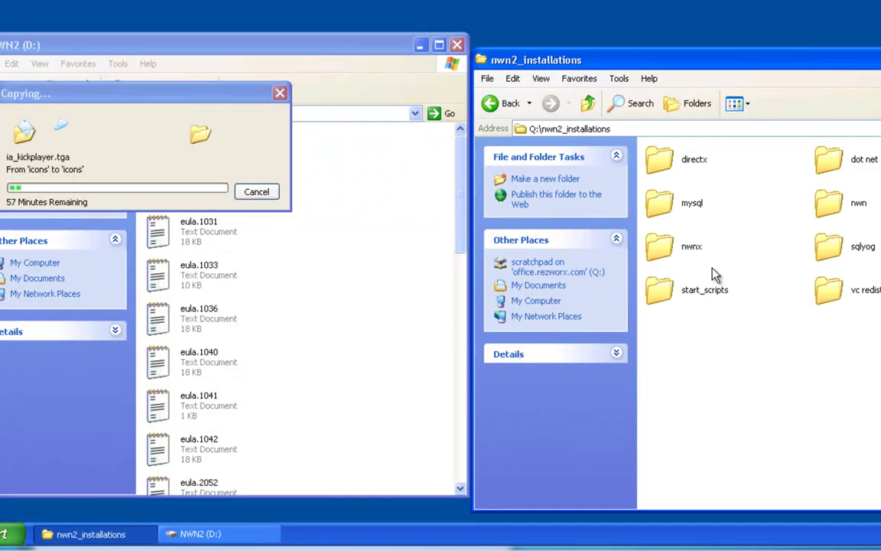
double_click(675, 166)
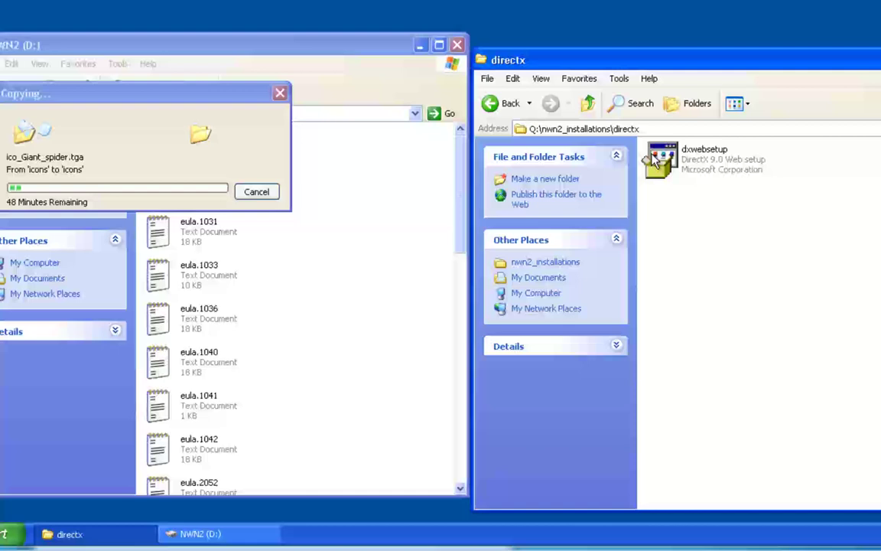
double_click(667, 159)
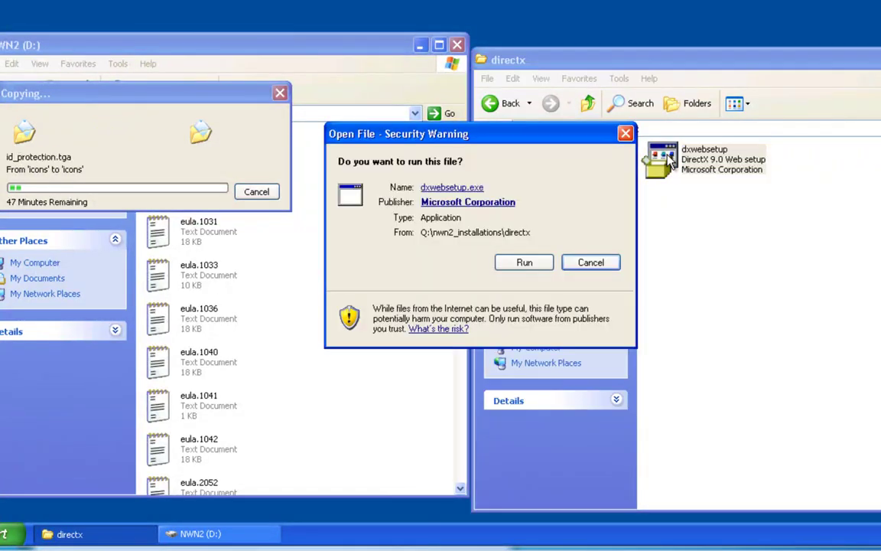
click(515, 260)
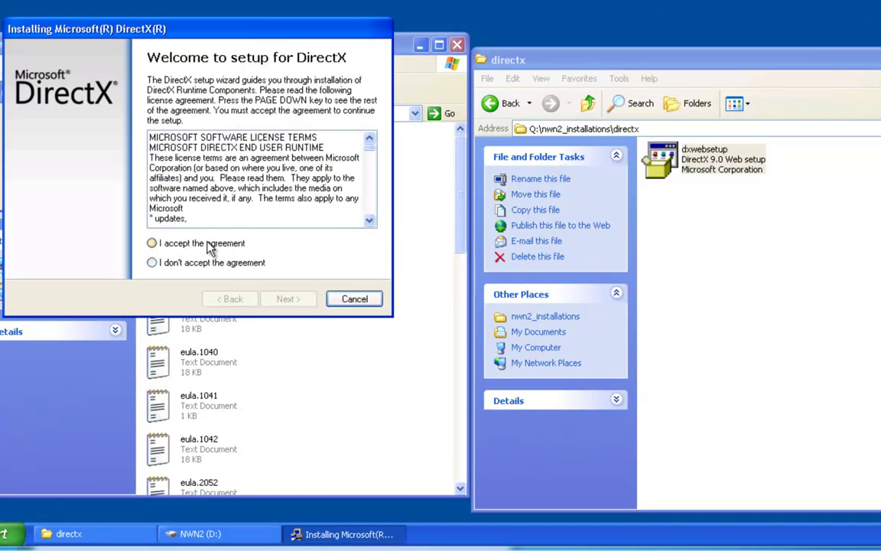
Accept the DirectX license agreement and decline the Bing Bar offer.
click(209, 245)
click(285, 299)
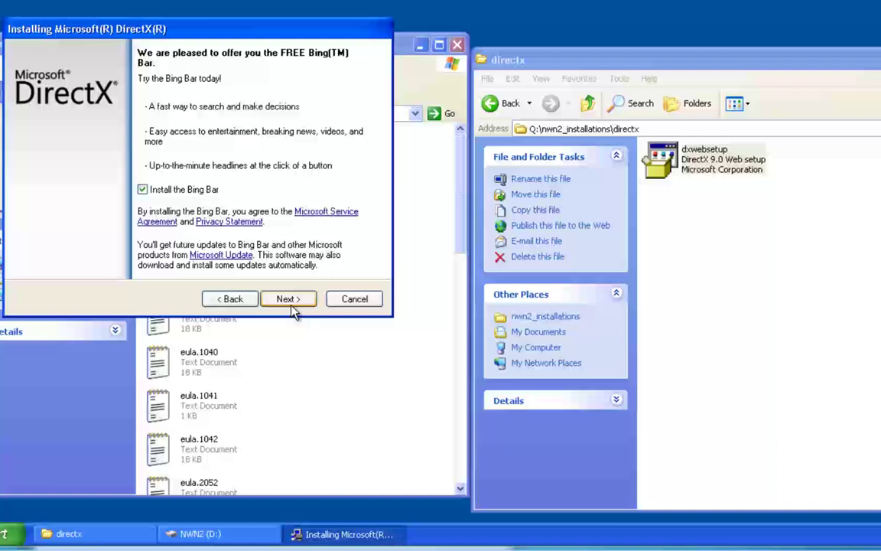
click(143, 190)
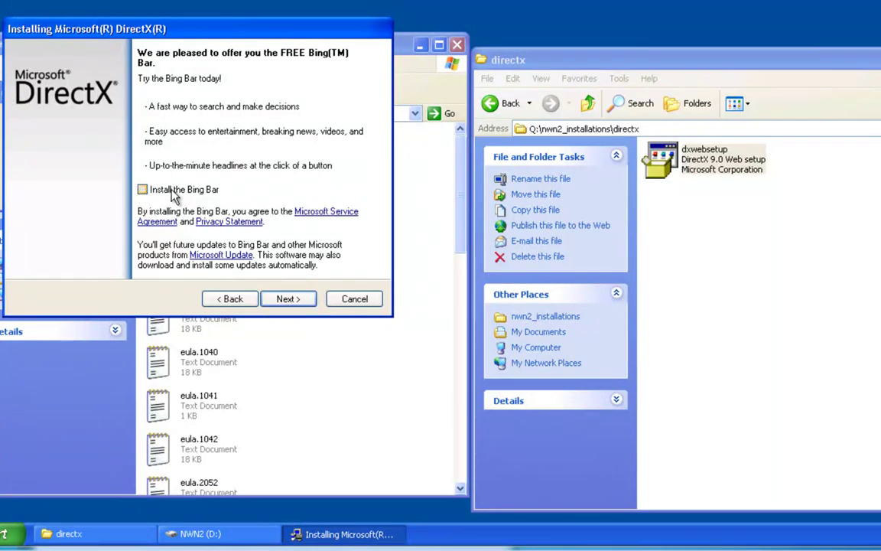
click(297, 298)
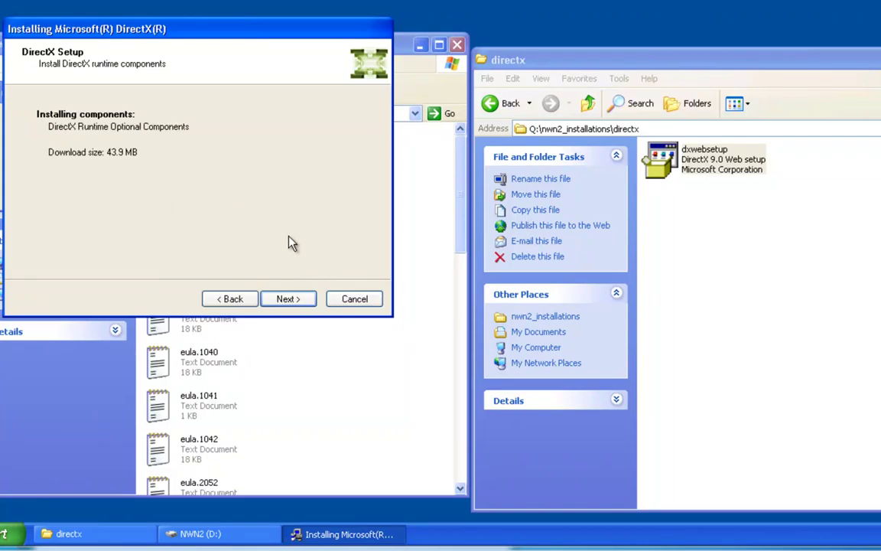
Install the DirectX Runtime Optional Components (43.9 MB) and finish the installer.
click(289, 299)
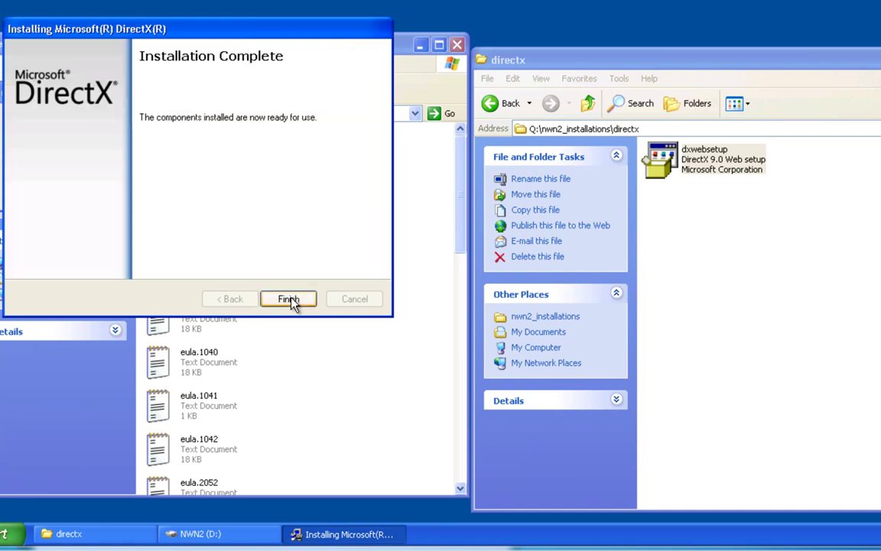
click(289, 300)
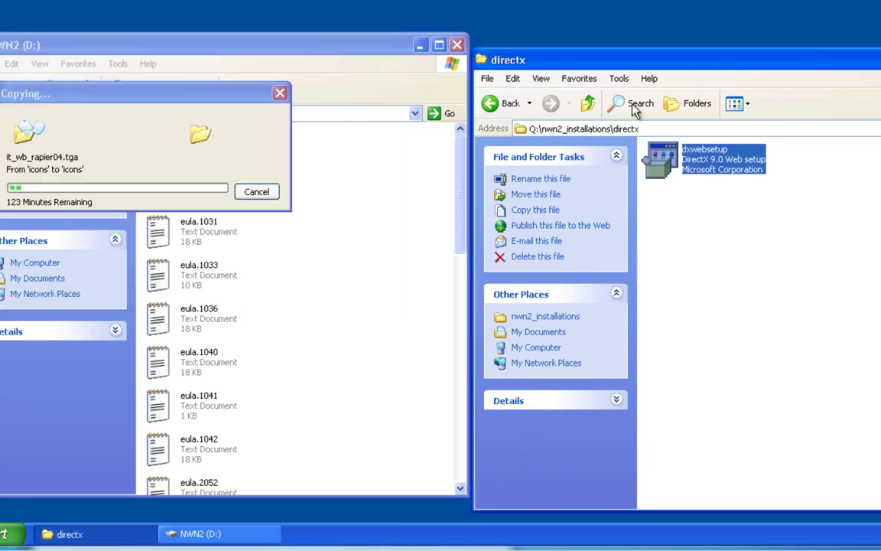
Run dotNetFx35setup from the dot net folder, allowing it past the security warning.
click(589, 103)
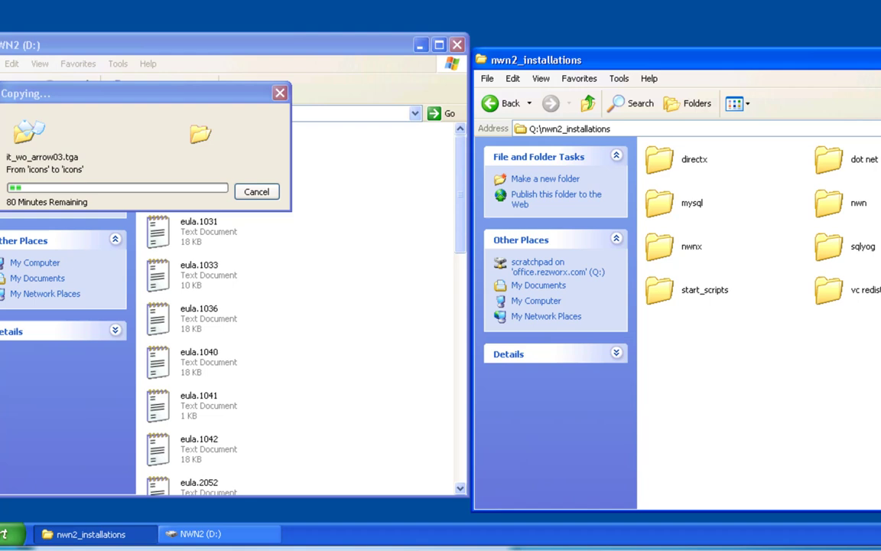
click(828, 161)
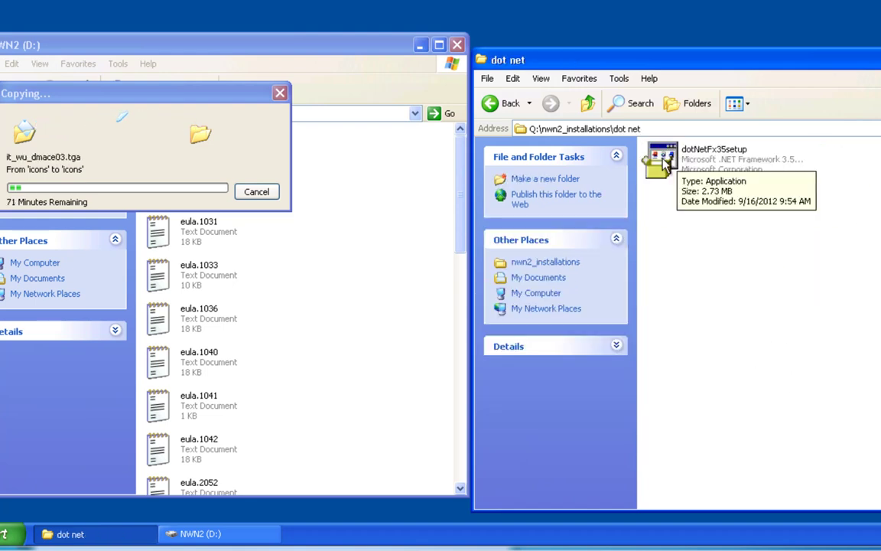
click(666, 164)
double_click(664, 165)
click(524, 260)
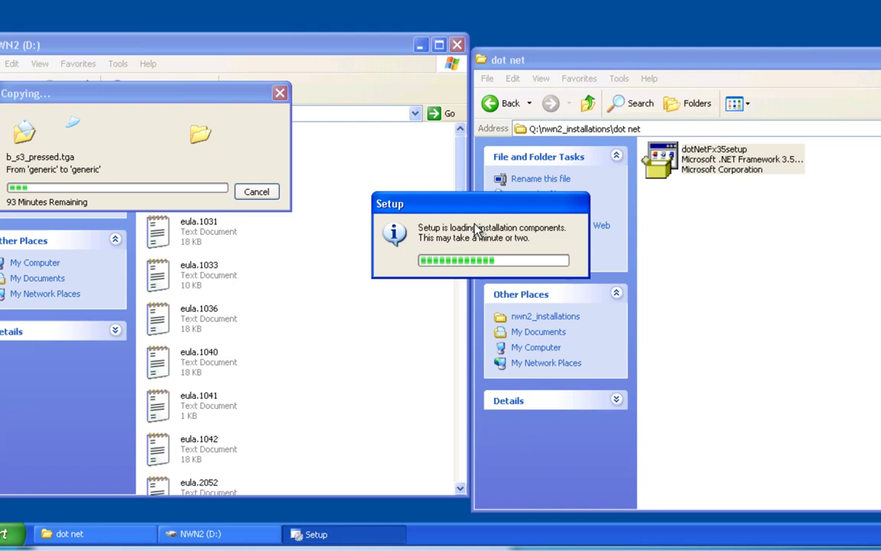
Accept the .NET Framework 3.5 license terms and start its 60 MB download and install.
click(586, 104)
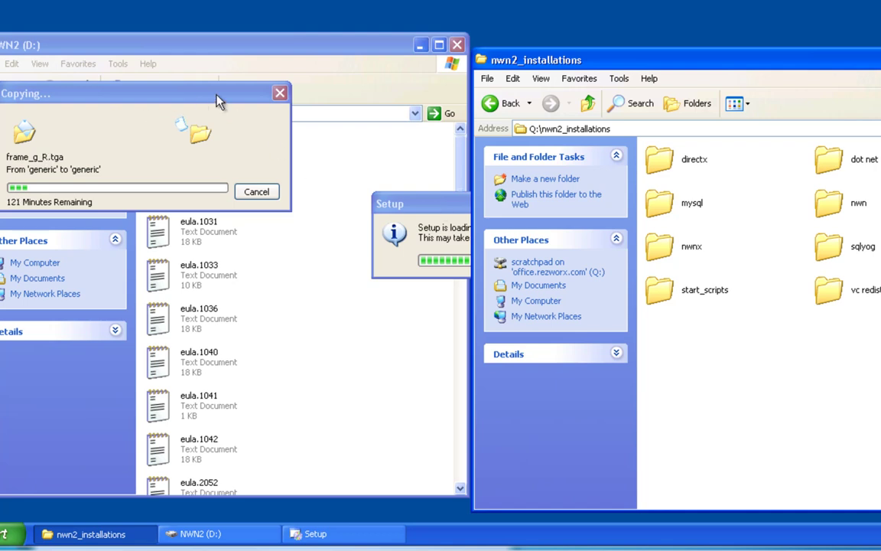
click(420, 46)
drag(147, 294, 106, 394)
click(420, 204)
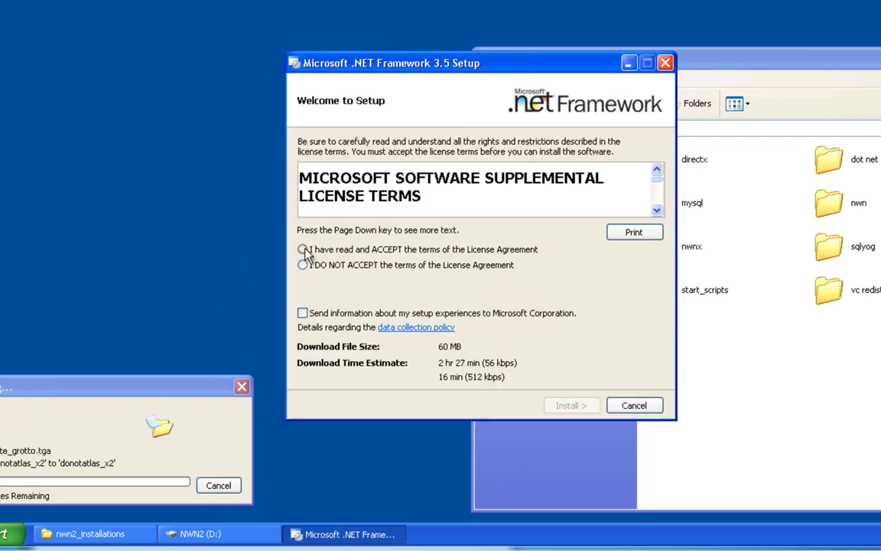
click(304, 249)
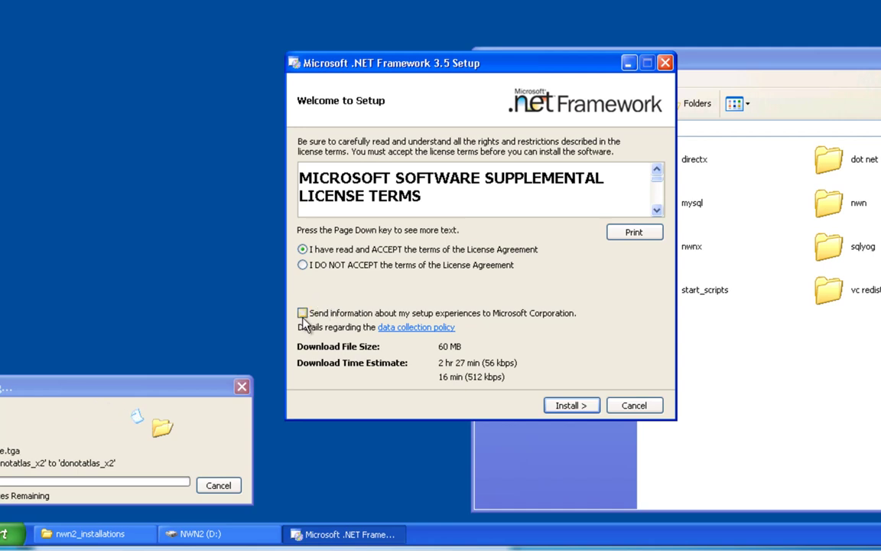
click(570, 410)
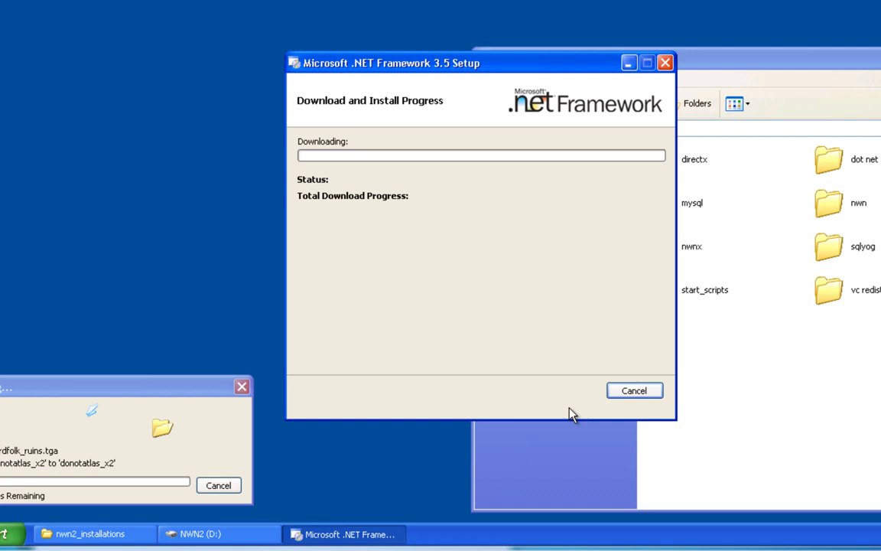
drag(453, 66, 124, 0)
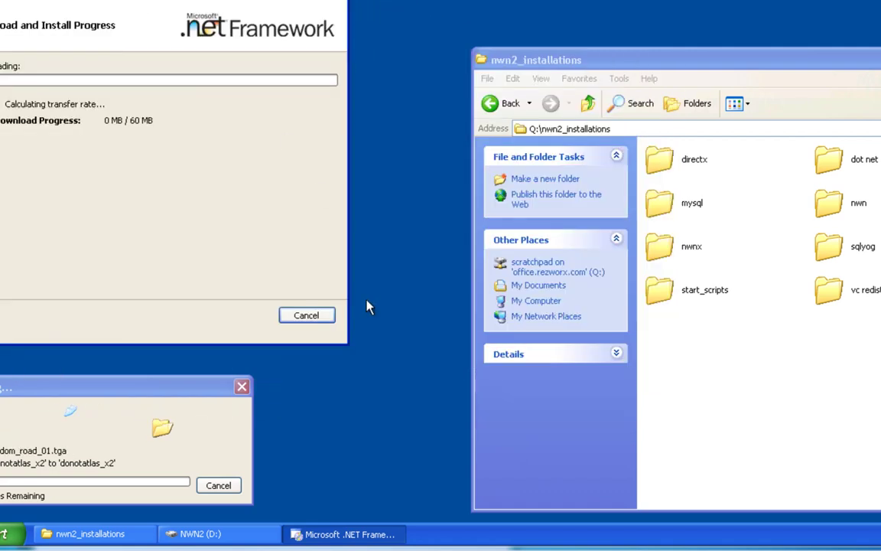
click(747, 397)
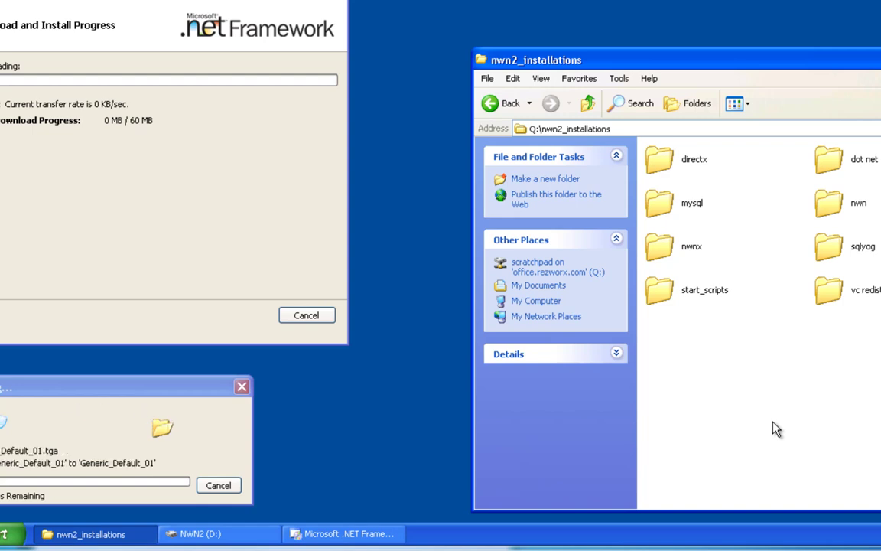
Run mysql-5.5.27-win32.msi from the mysql folder, allowing it past the security warning.
click(659, 161)
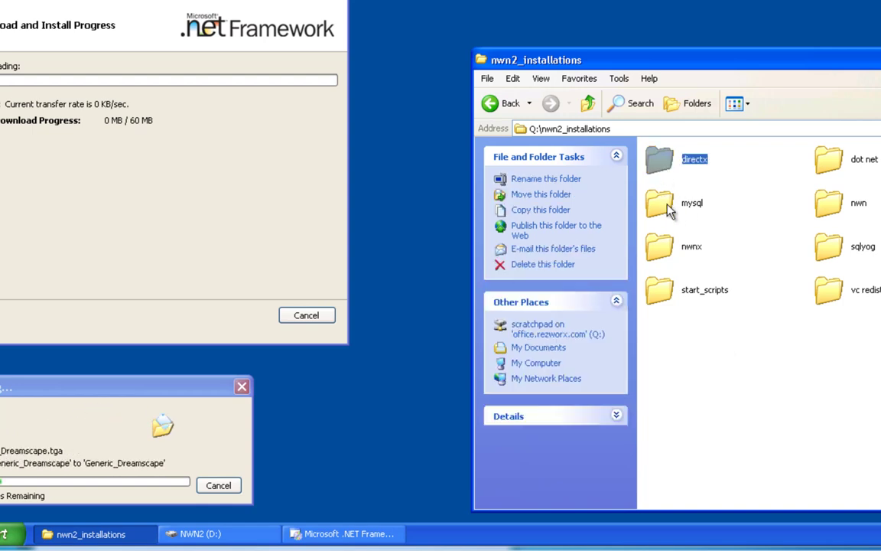
click(660, 202)
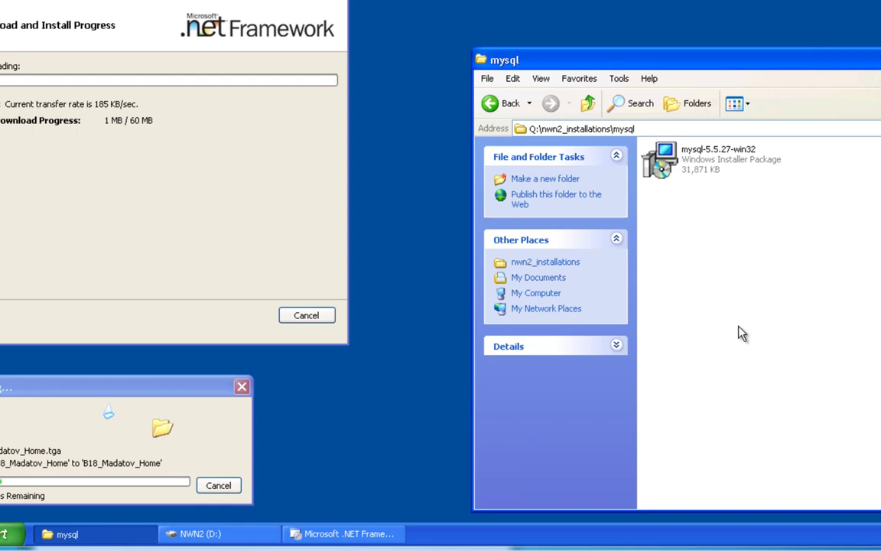
click(696, 164)
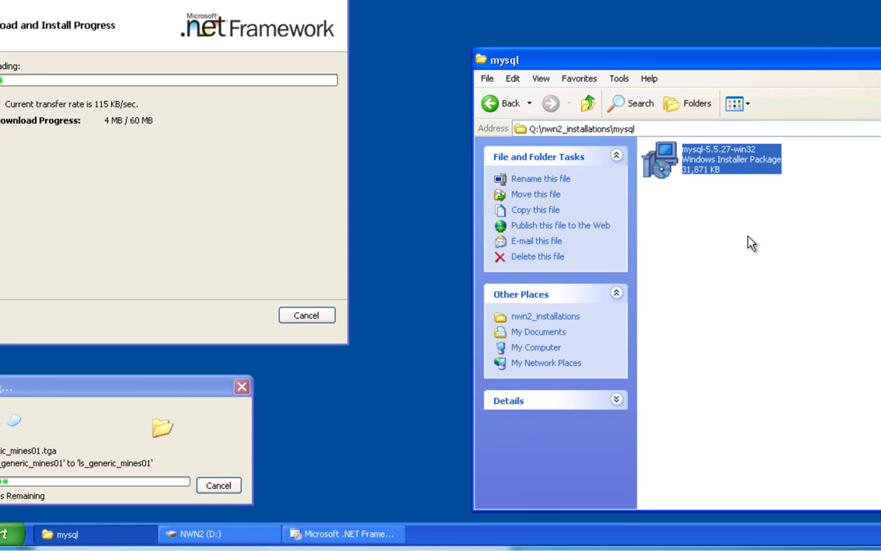
key(Return)
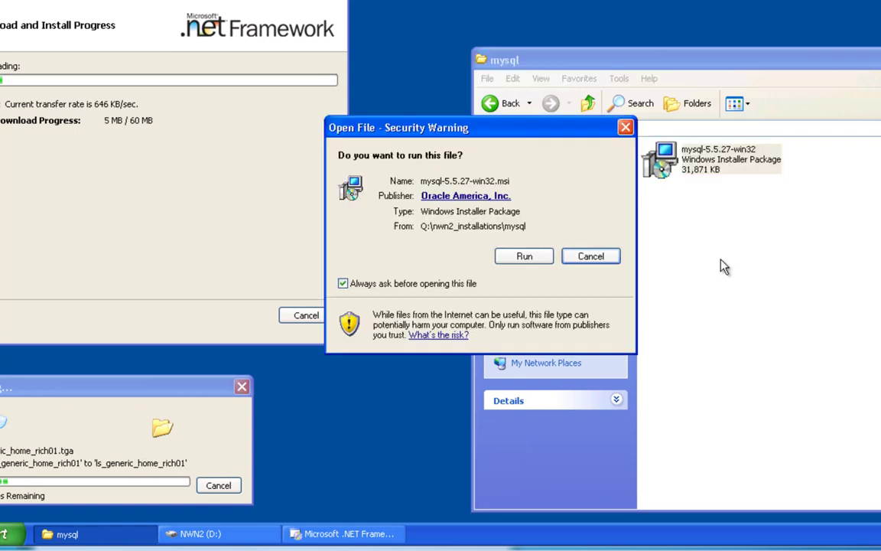
click(525, 257)
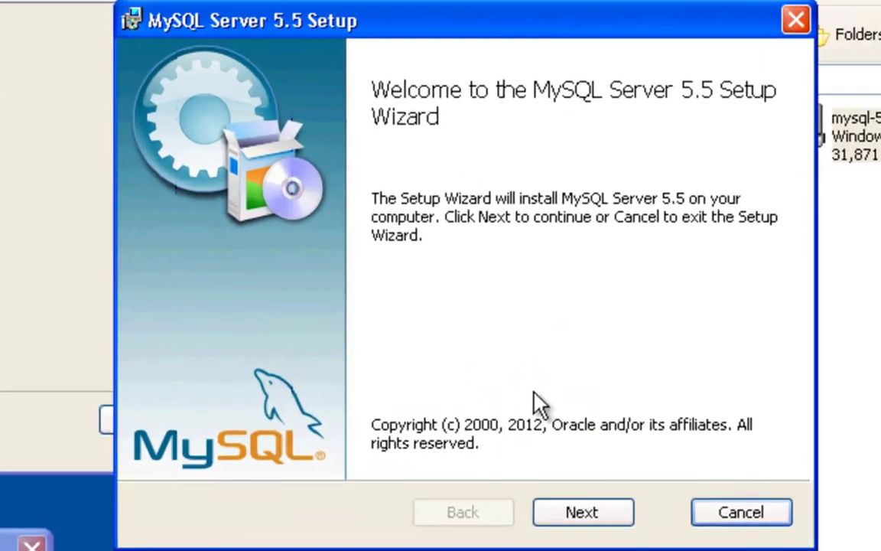
Accept the licence, install MySQL Server 5.5 with Typical setup, and skip the Enterprise pages.
click(583, 518)
click(183, 450)
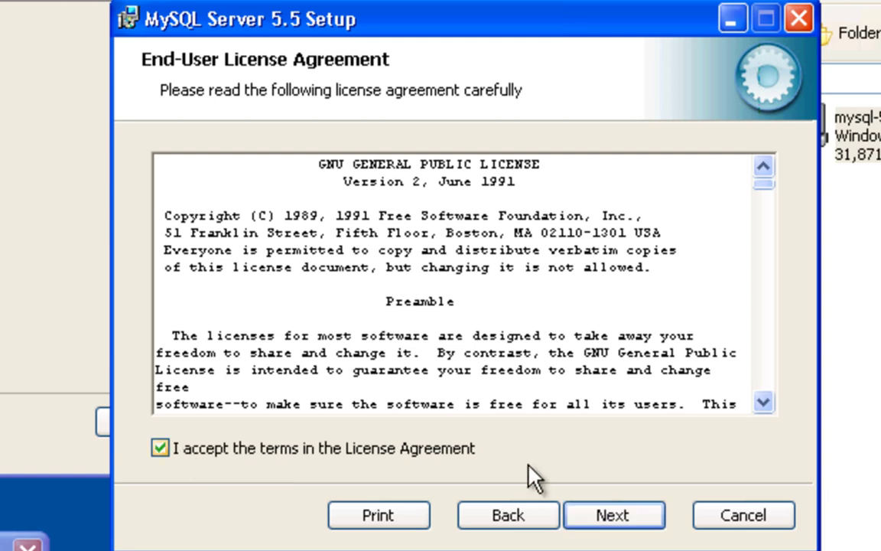
click(615, 517)
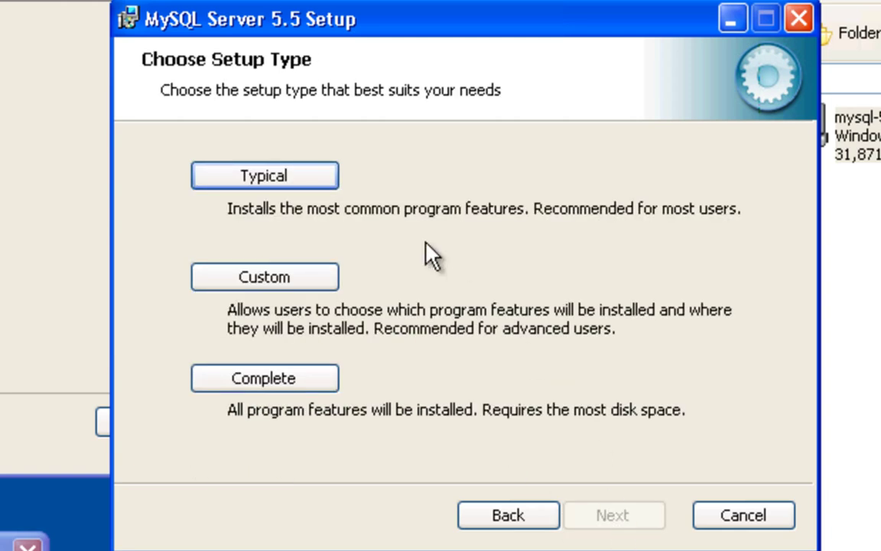
click(255, 180)
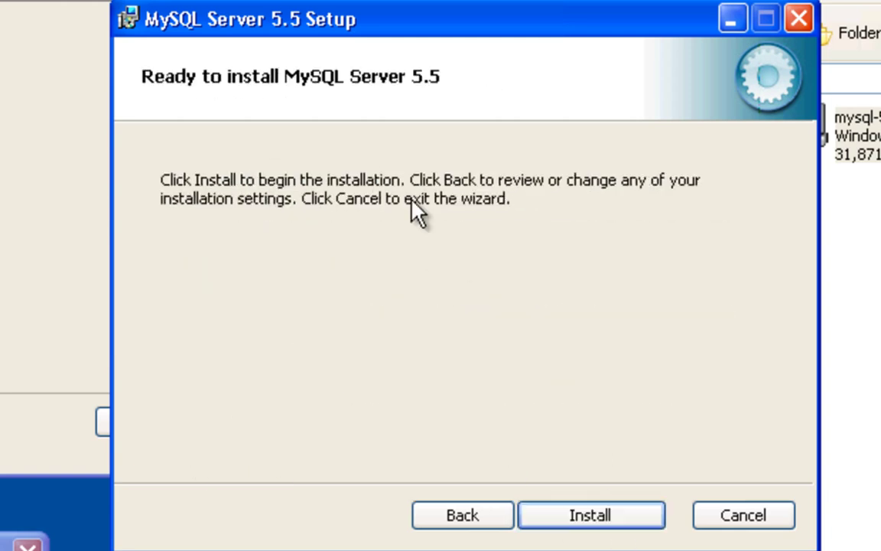
click(596, 520)
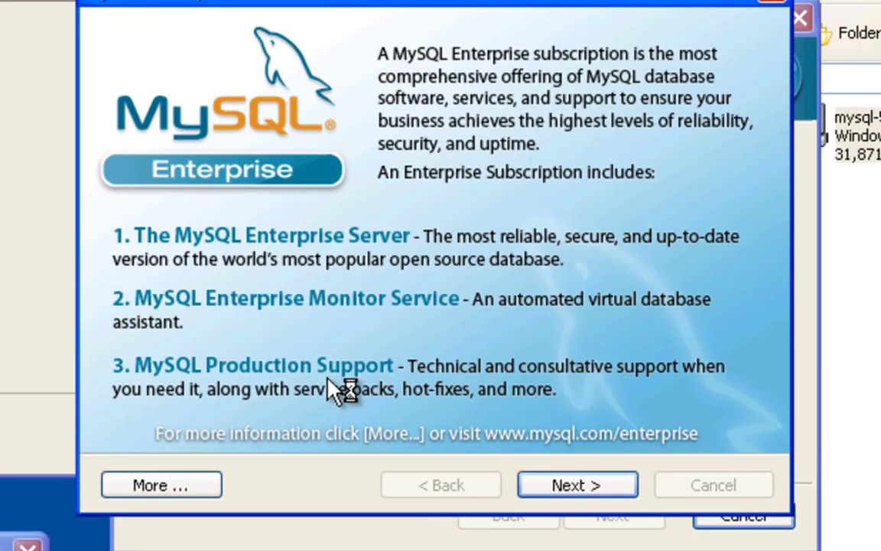
click(575, 487)
click(573, 484)
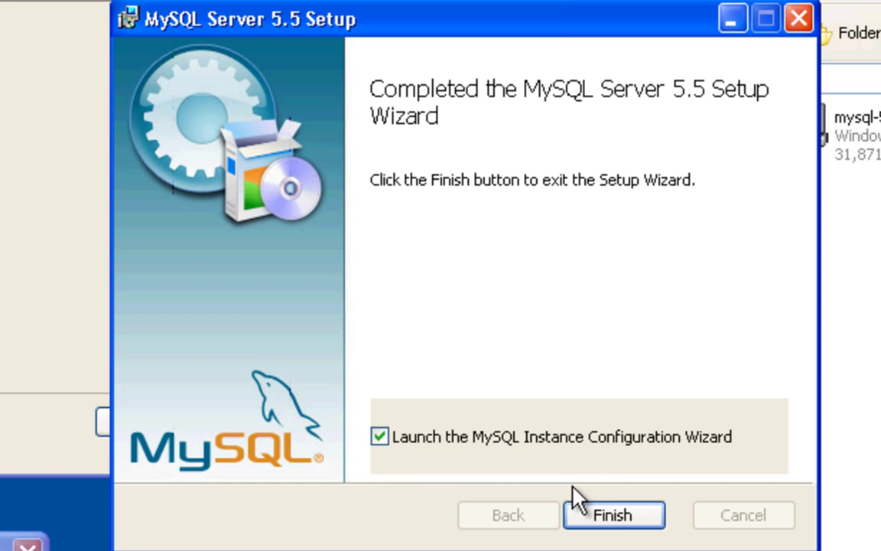
Launch the Instance Configuration Wizard, keep Detailed Configuration and choose Server Machine.
click(612, 517)
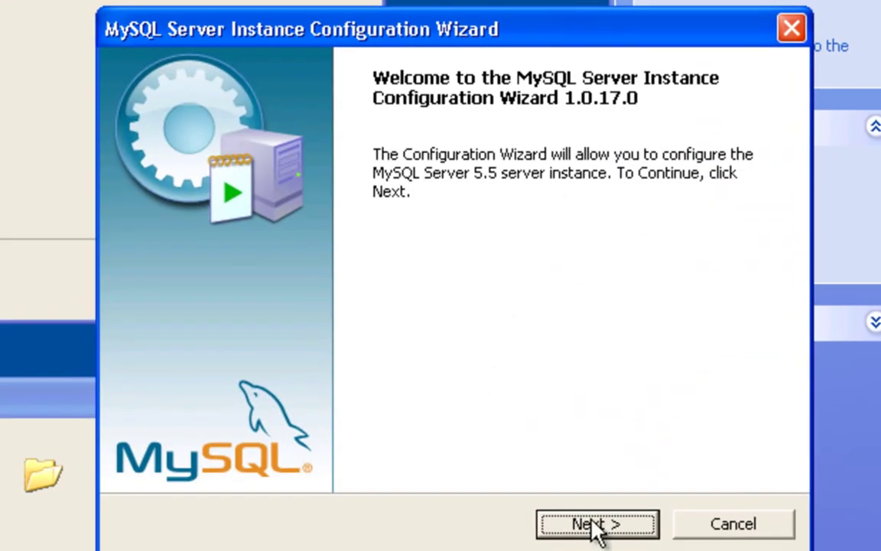
click(595, 525)
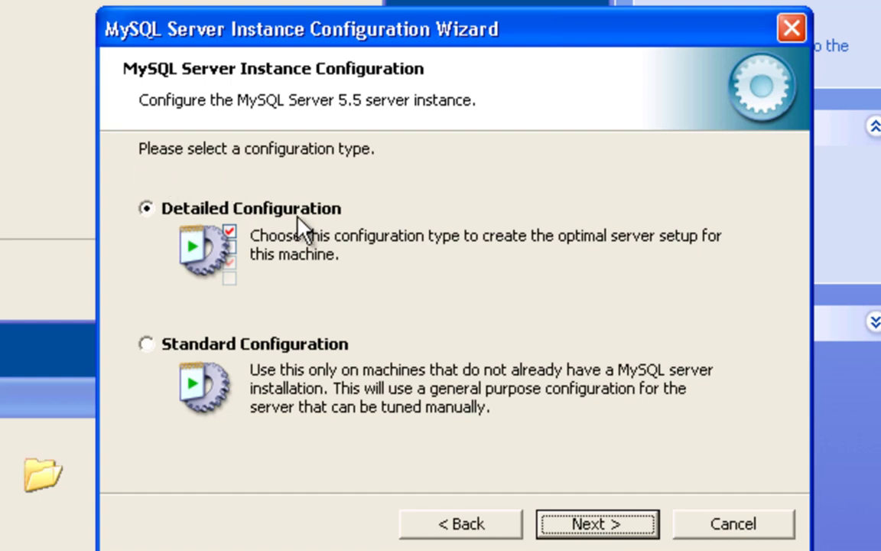
click(586, 528)
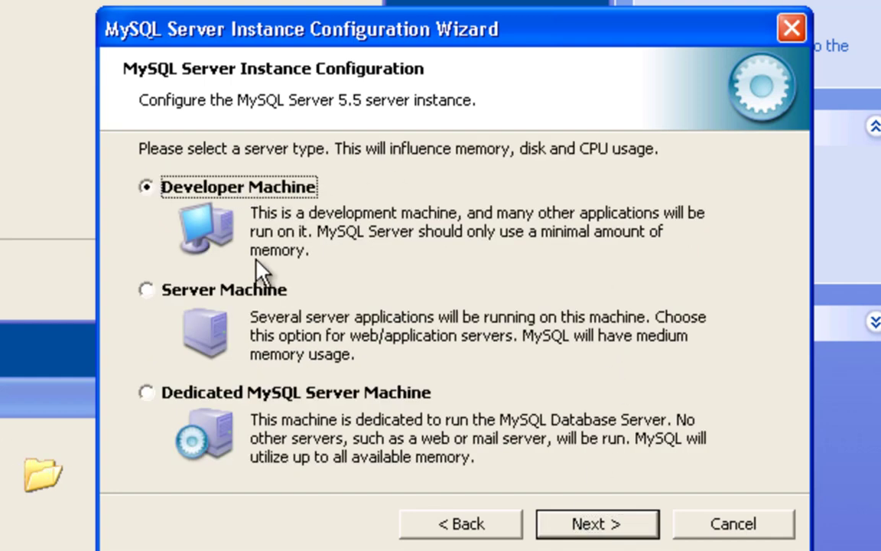
click(152, 291)
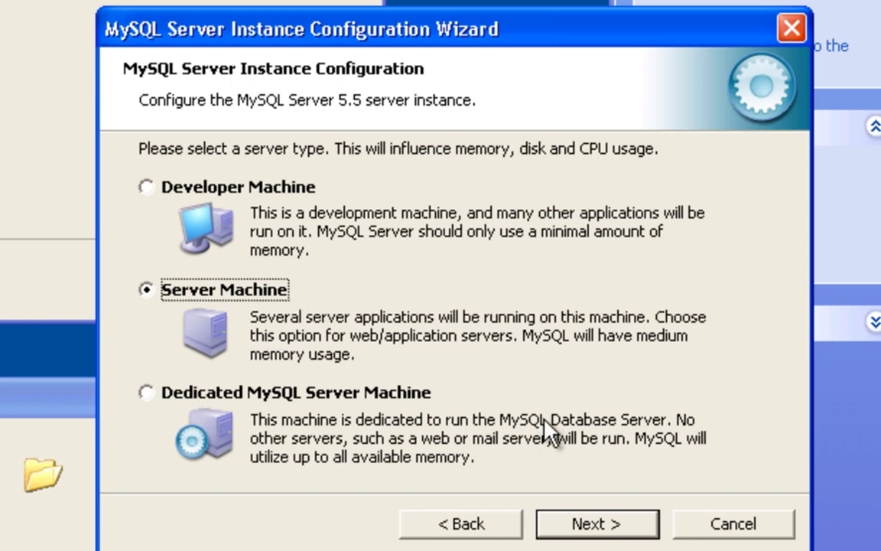
click(578, 525)
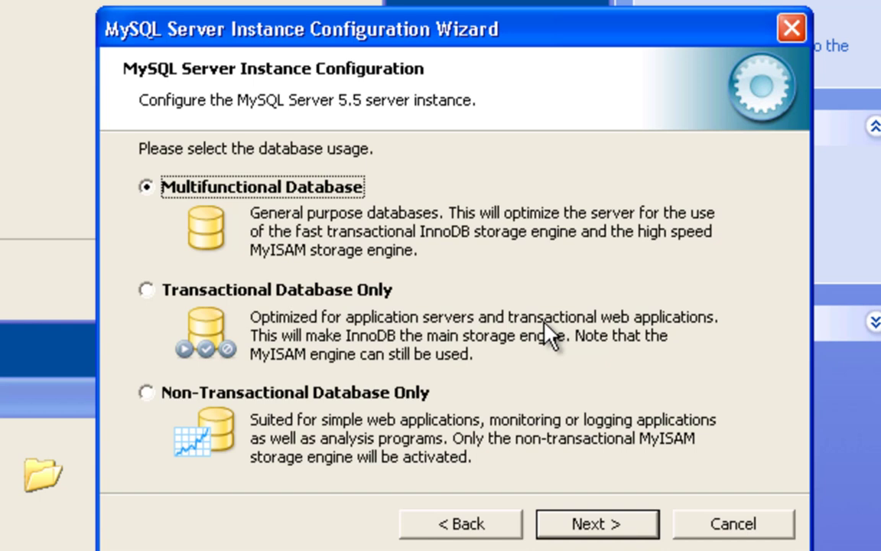
Keep Multifunctional, default InnoDB, Decision Support and Standard Character Set; add firewall exception for port 3306.
click(587, 535)
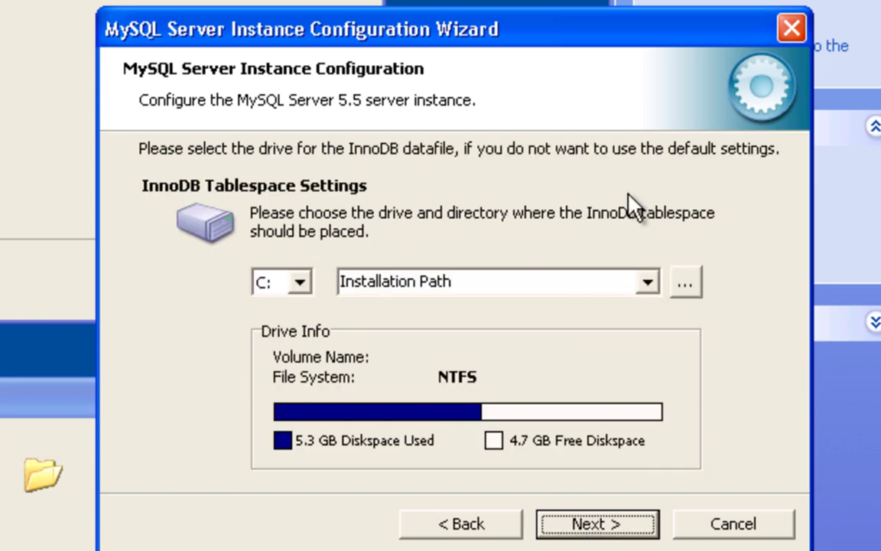
click(594, 528)
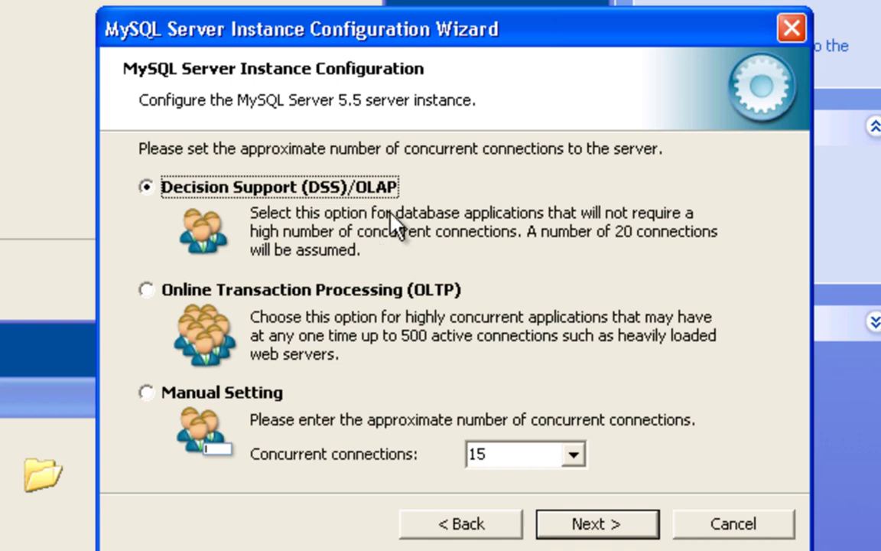
click(610, 527)
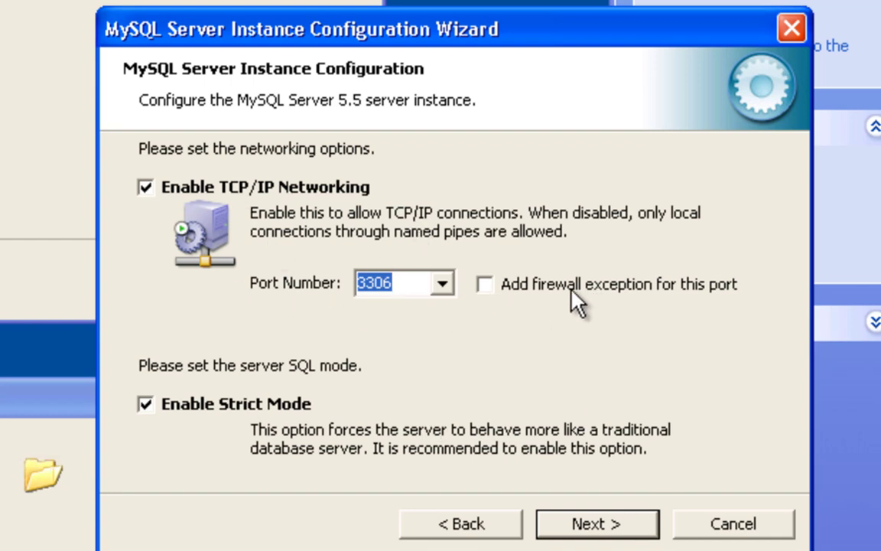
click(541, 301)
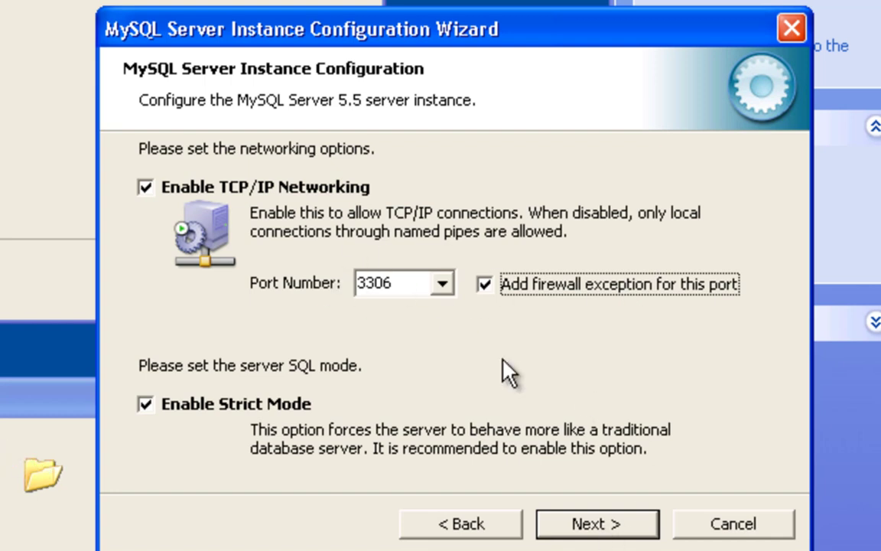
click(579, 530)
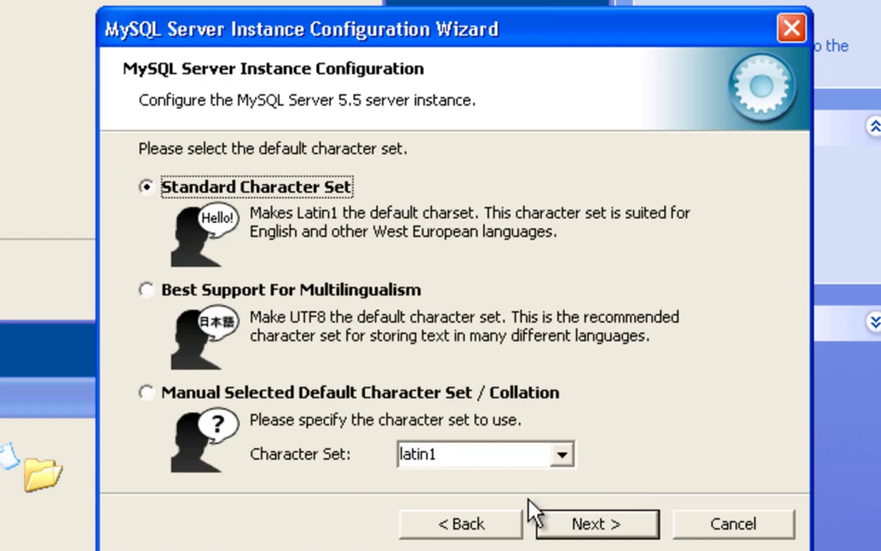
click(610, 527)
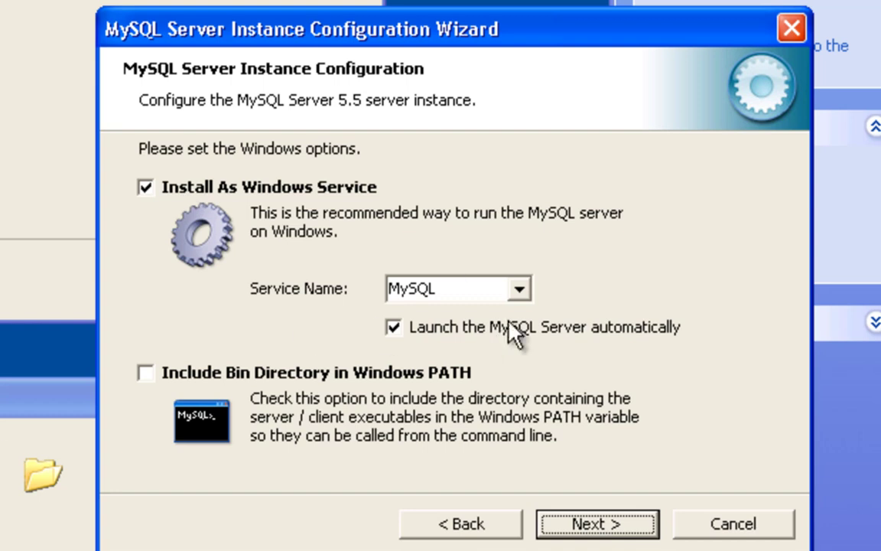
Keep MySQL as an auto-starting service, enter and confirm the root password, and enable remote root access.
click(604, 534)
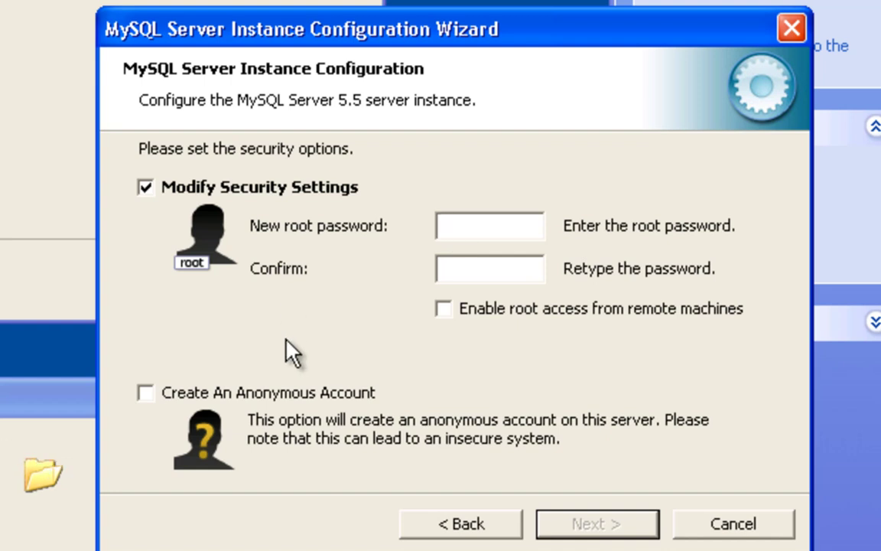
text(*******)
key(Tab)
text(*)
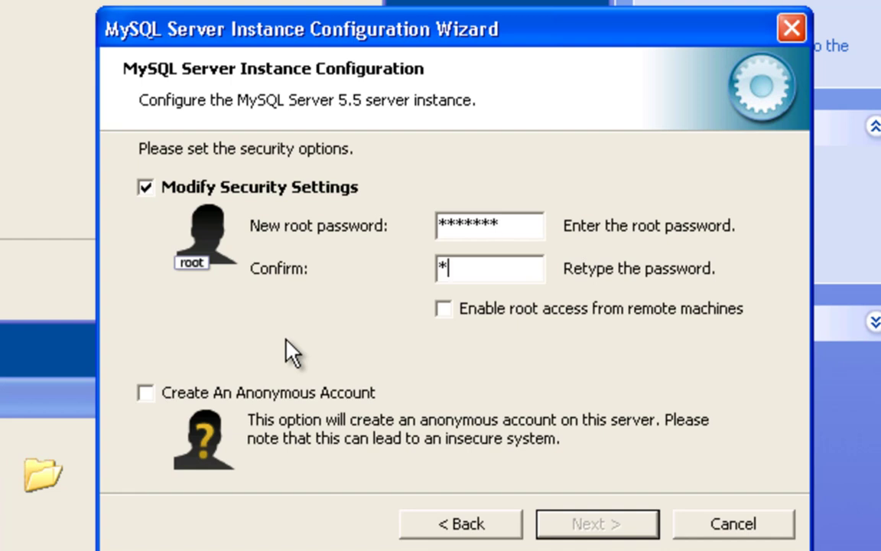
text(******)
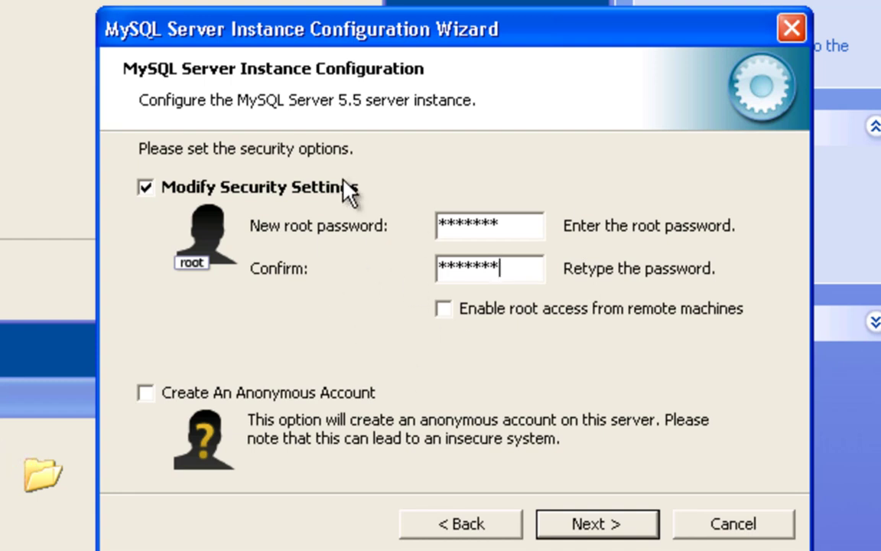
click(444, 309)
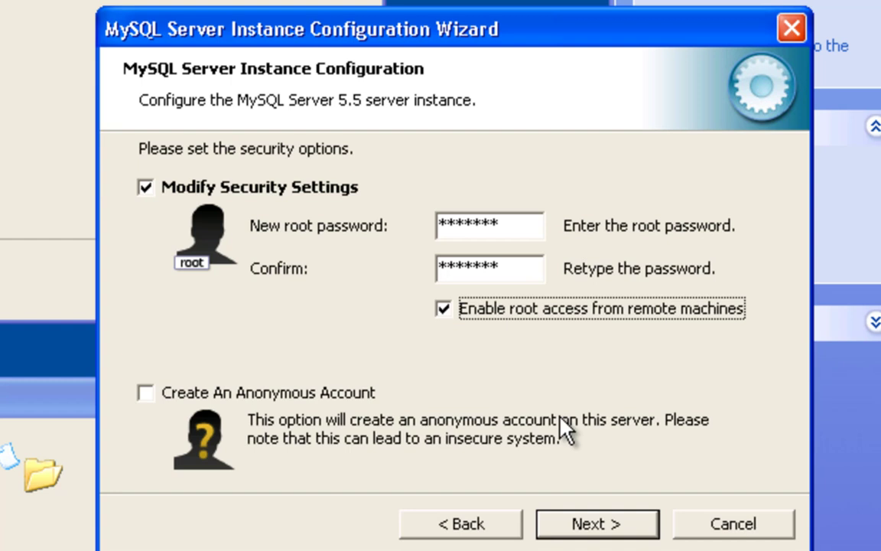
click(593, 528)
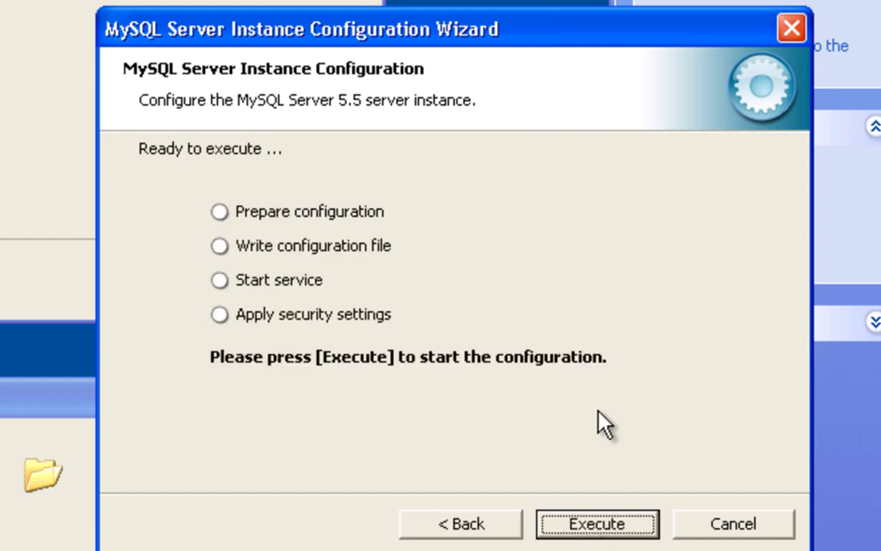
Execute the configuration to install and start the MySQL service, then finish the wizard.
click(588, 527)
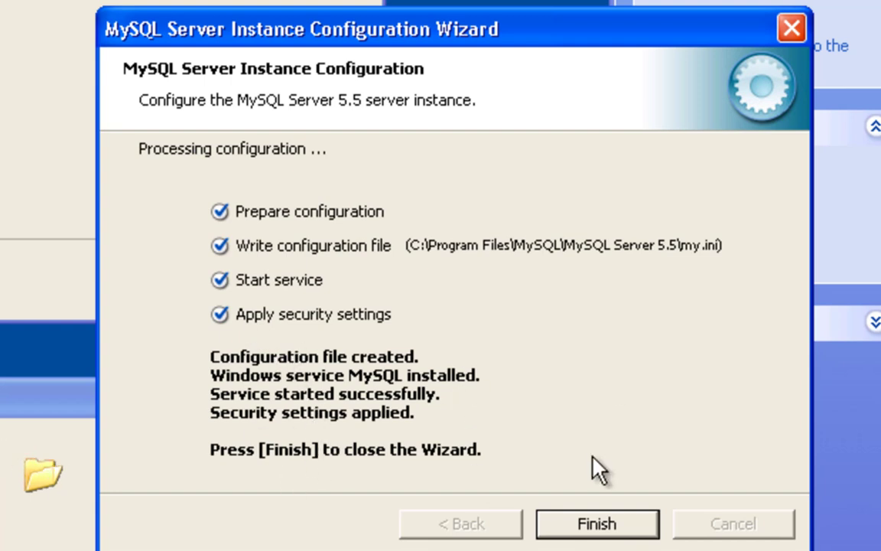
click(579, 532)
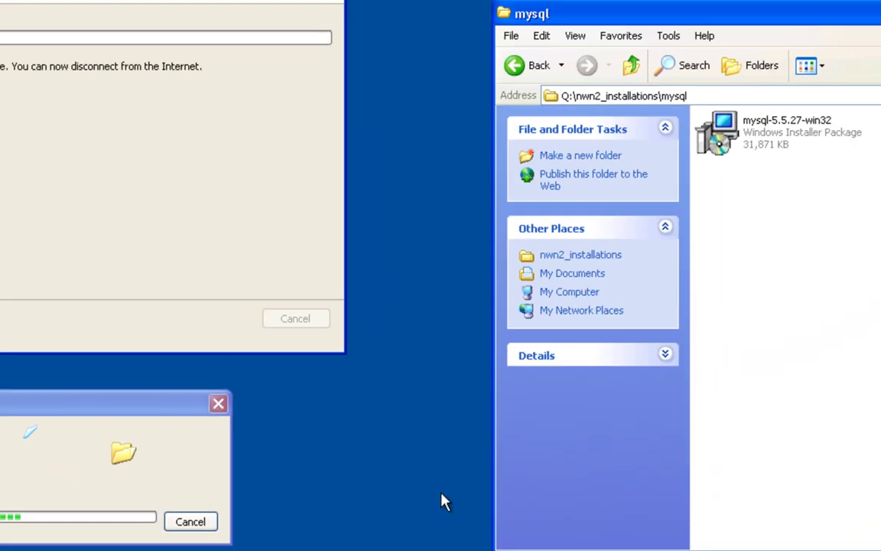